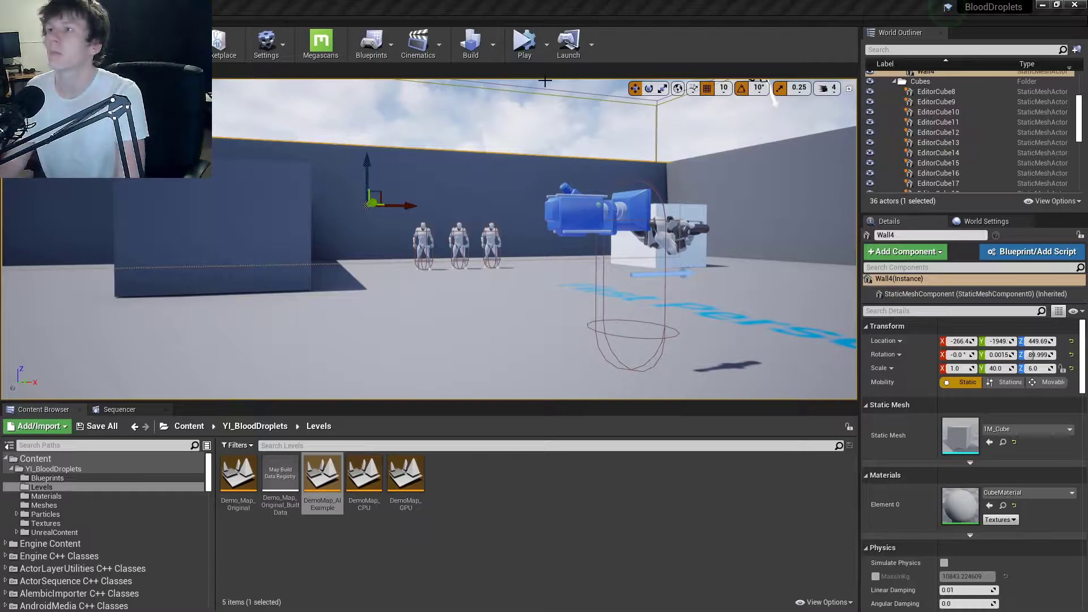
- Play the DemoMap_AI_Example level in the editor and shoot the three approaching enemies
click(546, 44)
click(567, 77)
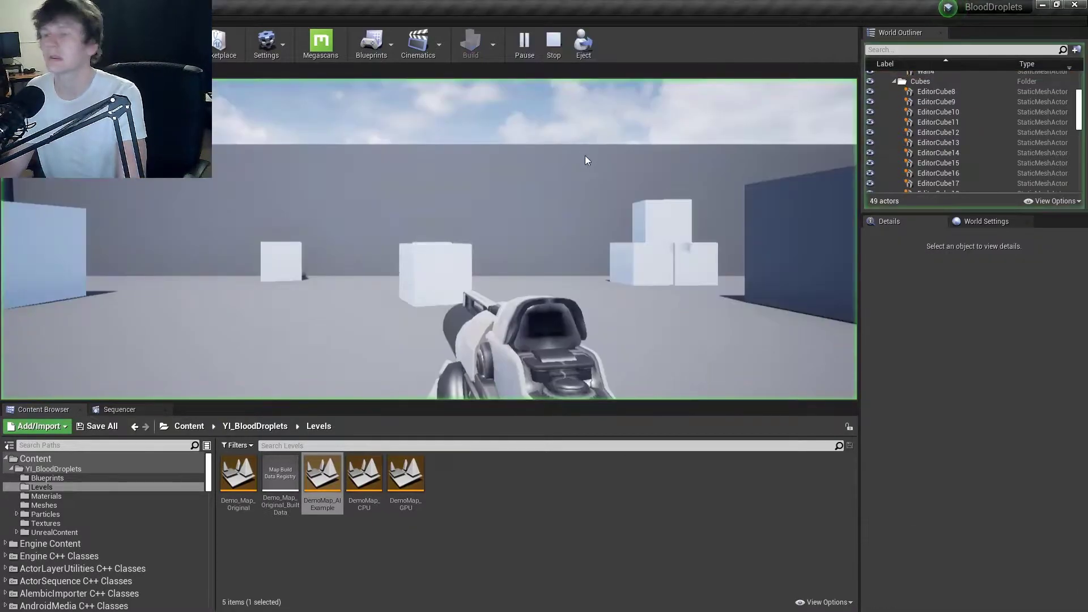
key(s)
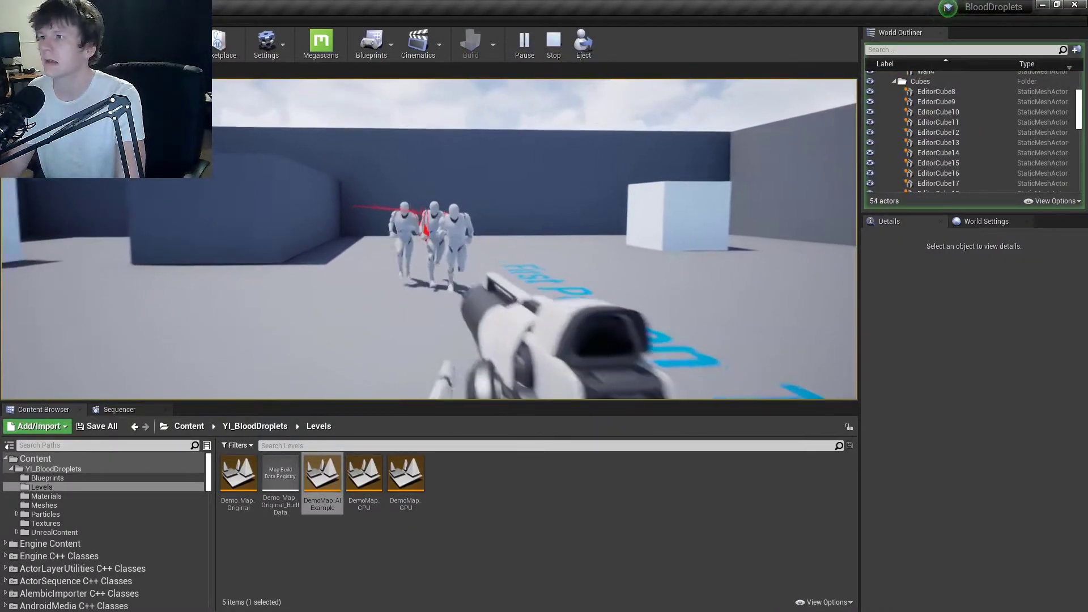
key(s)
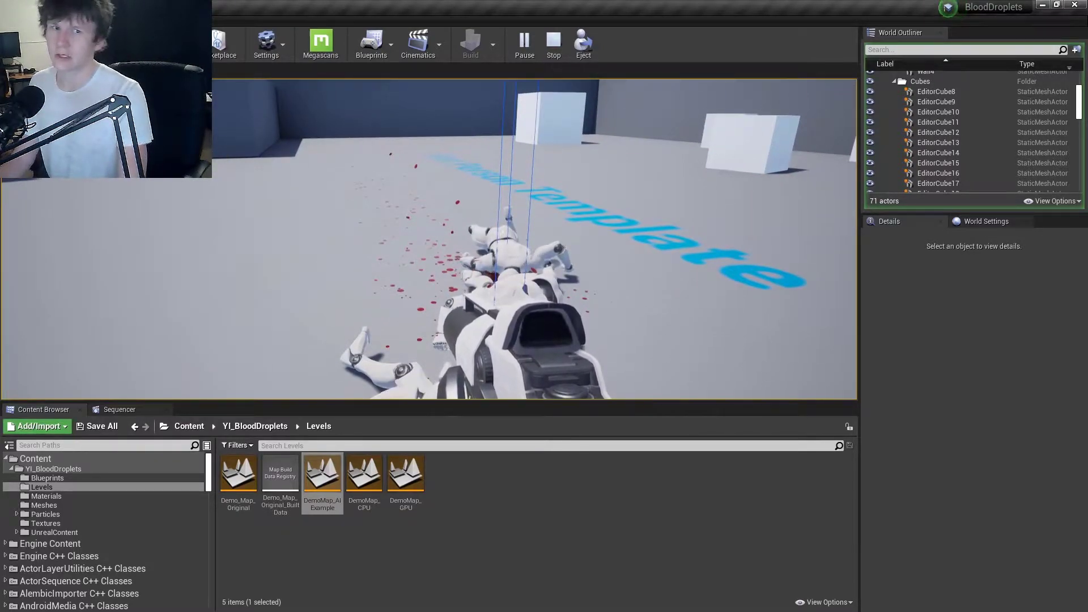
- Walk around the fallen enemies, examine the blood droplets and pools on the floor, and end the play session
key(w)
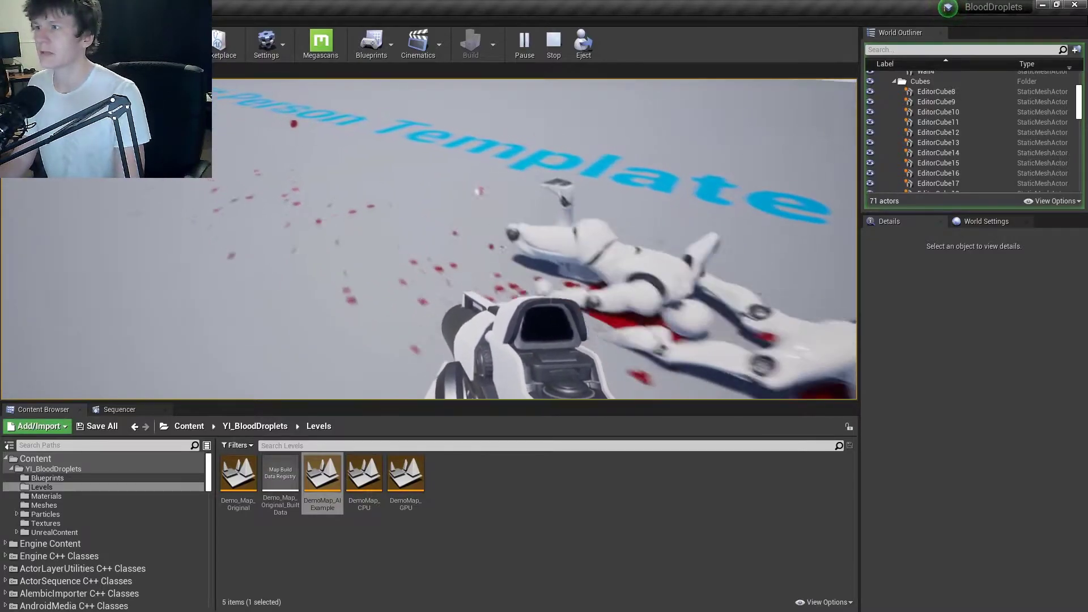
key(s)
key(a)
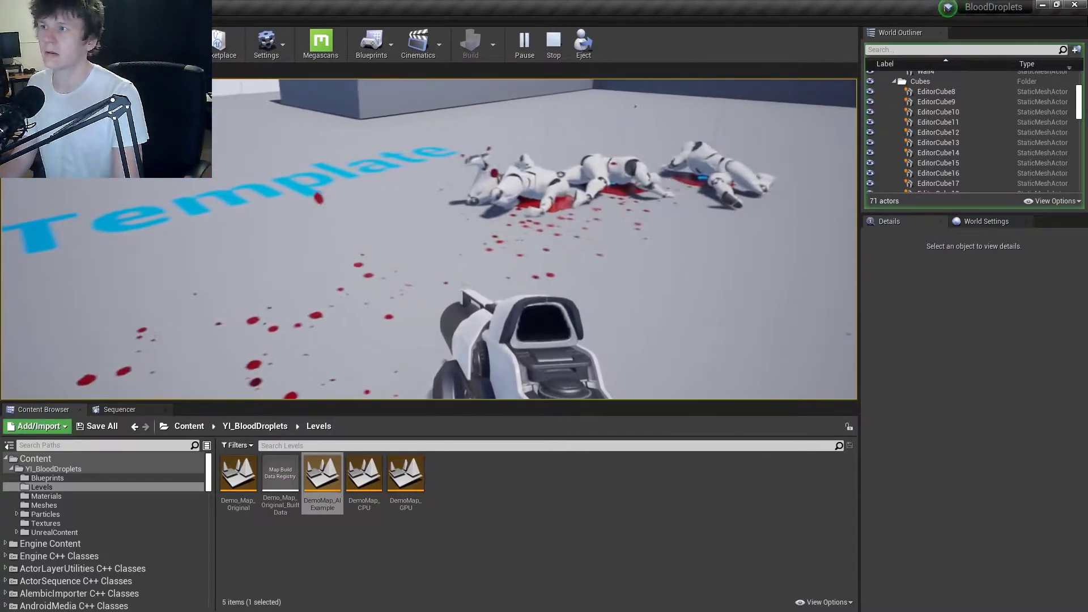
key(s)
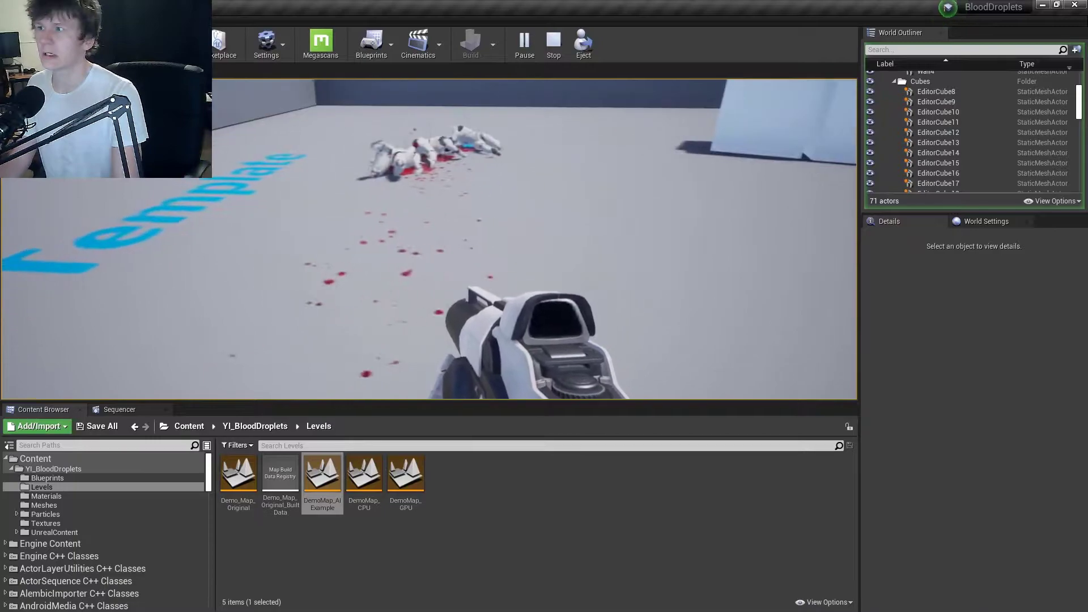
key(w)
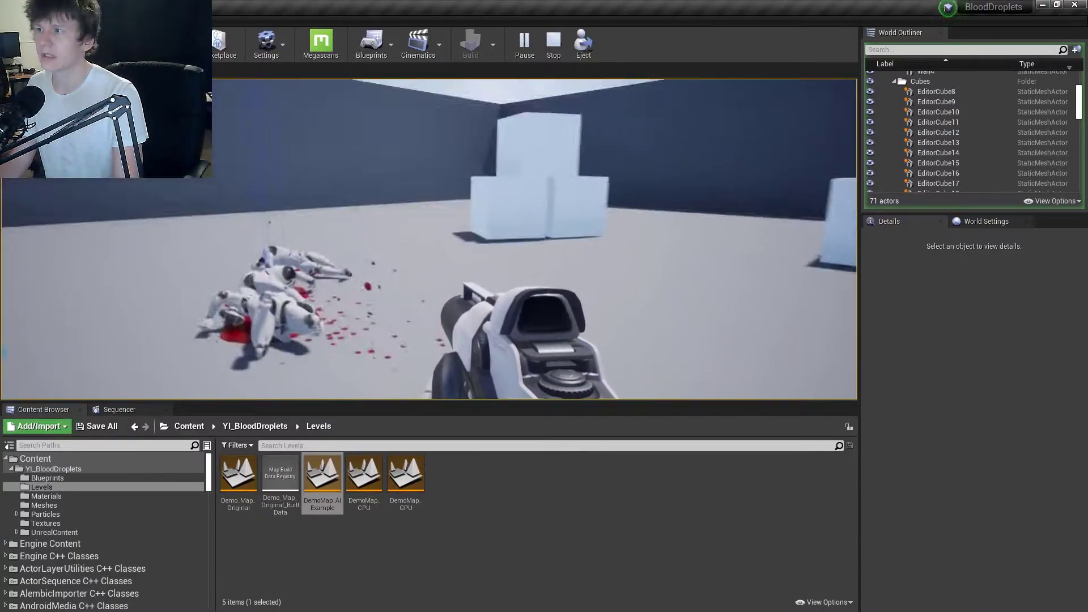
key(w)
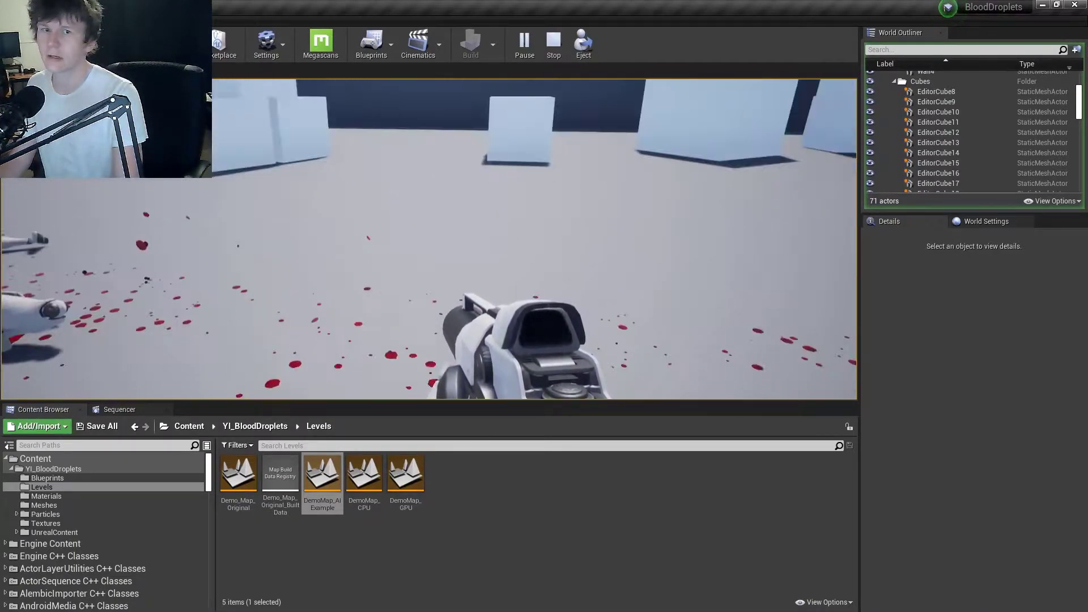
key(s)
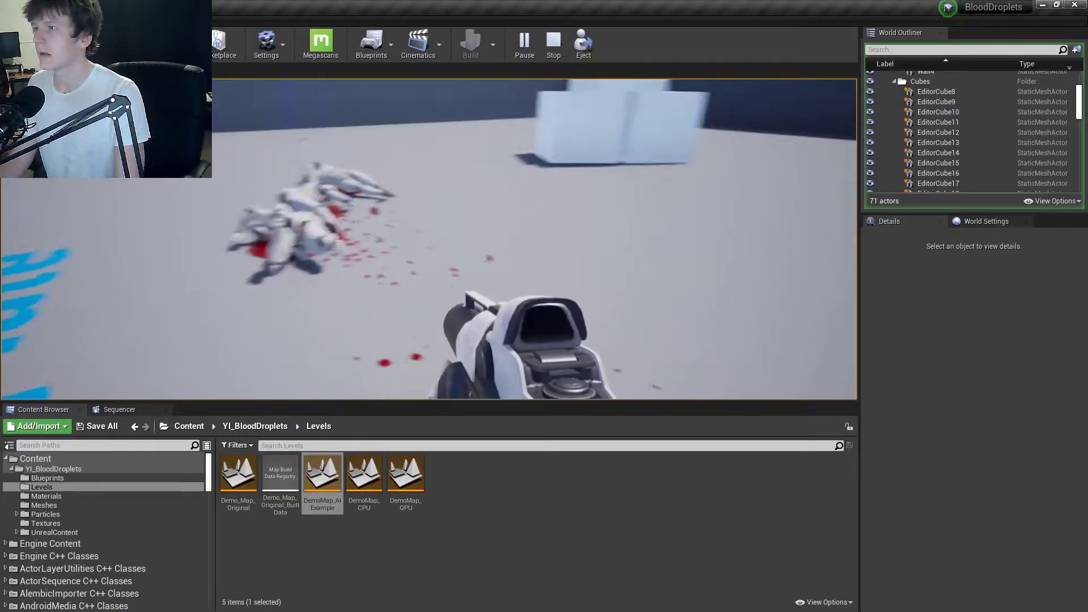
key(w)
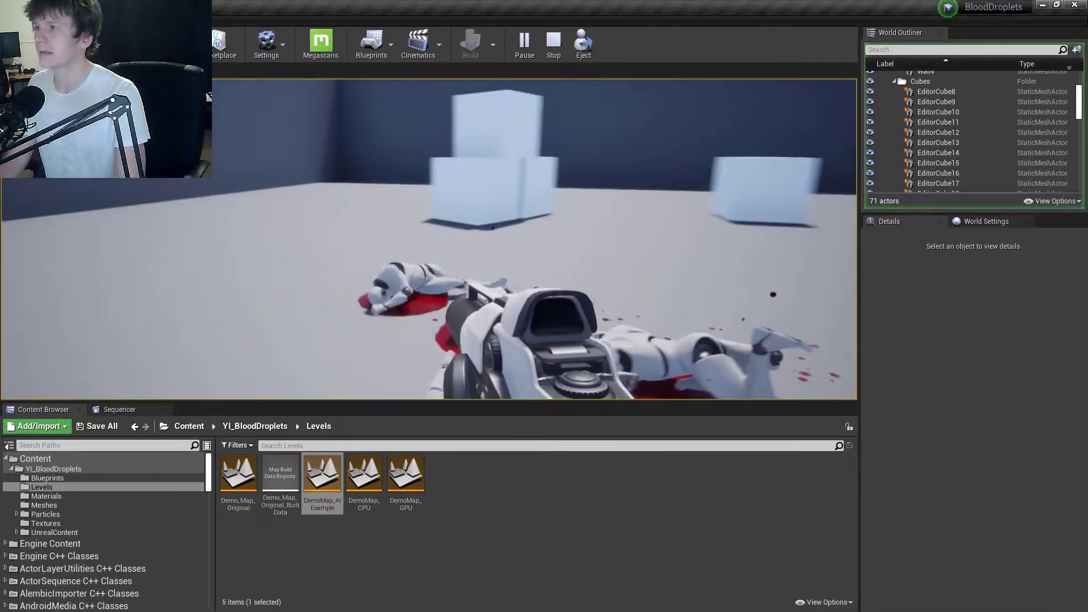
key(w)
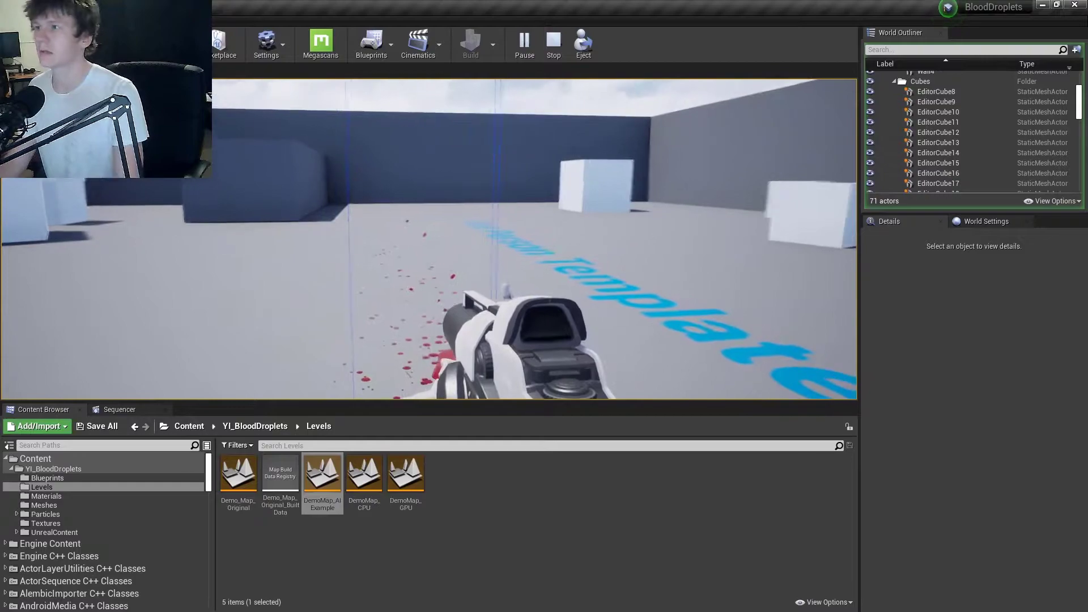
key(Escape)
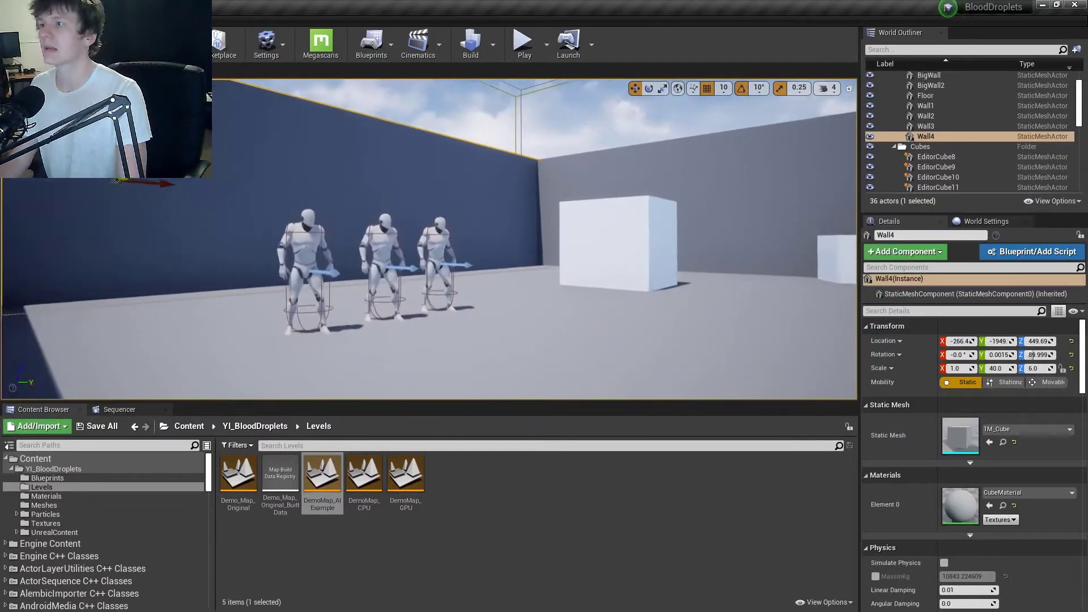
- Inspect the three enemy characters in the level from close up
click(398, 249)
key(w)
right_drag(381, 258, 482, 221)
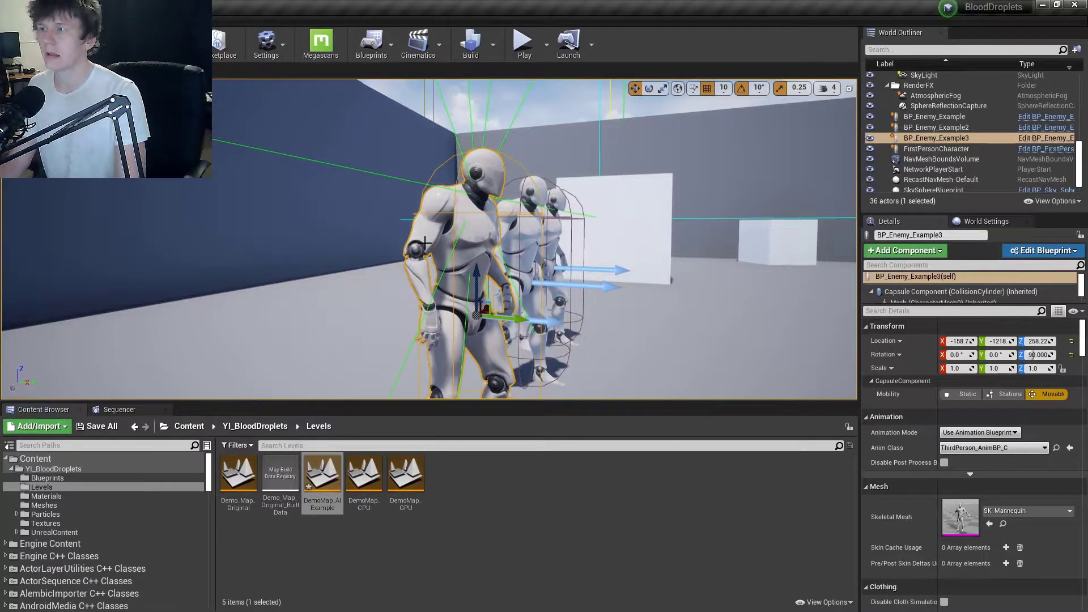
key(d)
right_drag(429, 261, 368, 249)
click(250, 175)
key(a)
right_drag(296, 206, 374, 202)
key(w)
right_drag(230, 179, 485, 151)
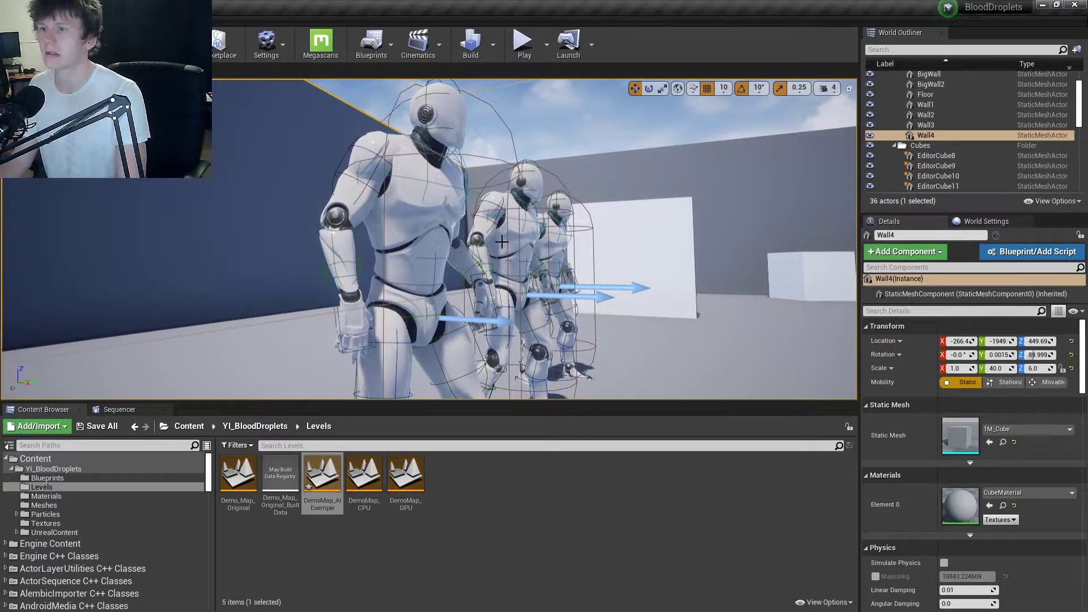
- Select BP_Enemy_Example3 and examine its Mesh collision presets, including the trace and object responses
click(412, 204)
scroll(994, 438, down, 10)
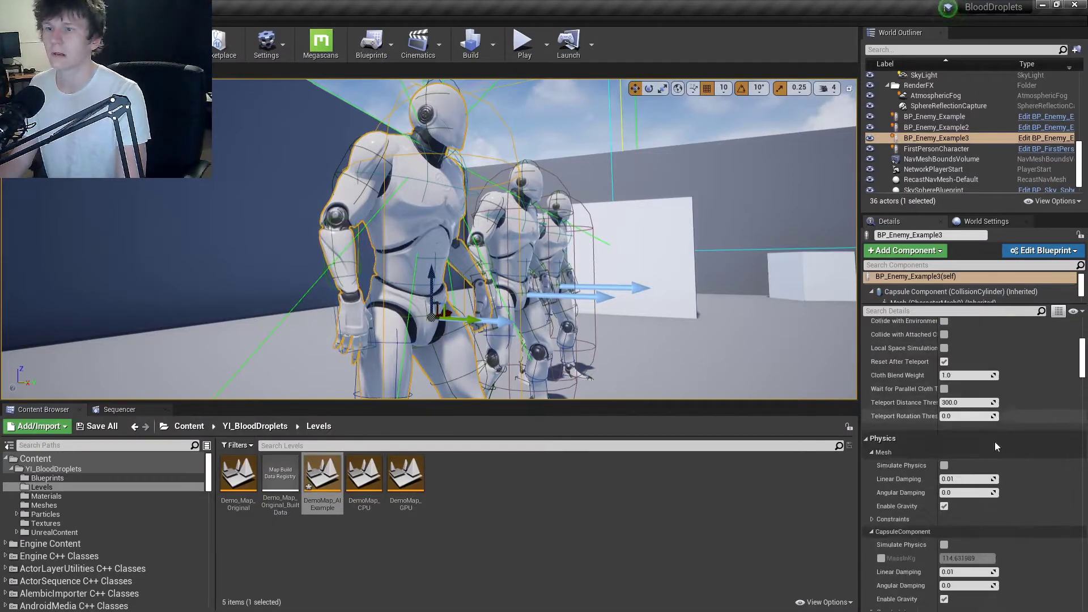
scroll(995, 442, down, 5)
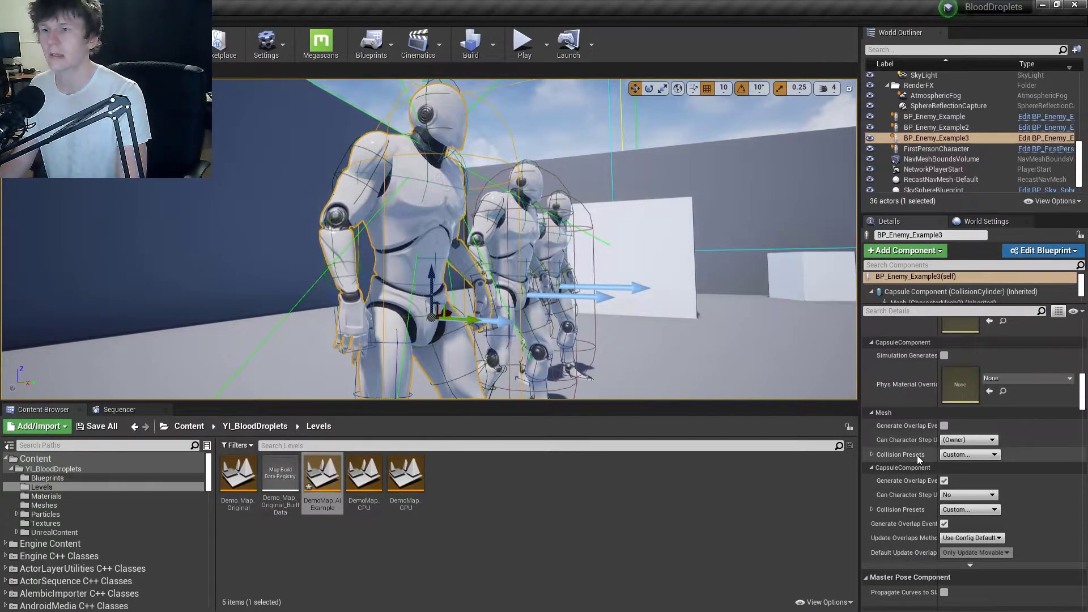
click(871, 454)
scroll(882, 460, down, 3)
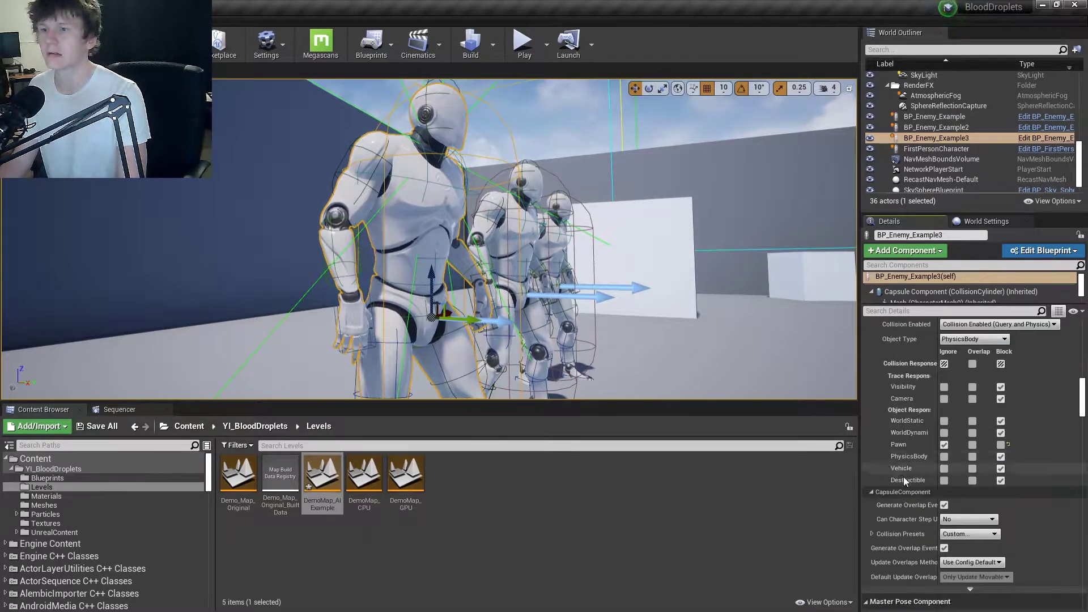
scroll(1020, 436, up, 1)
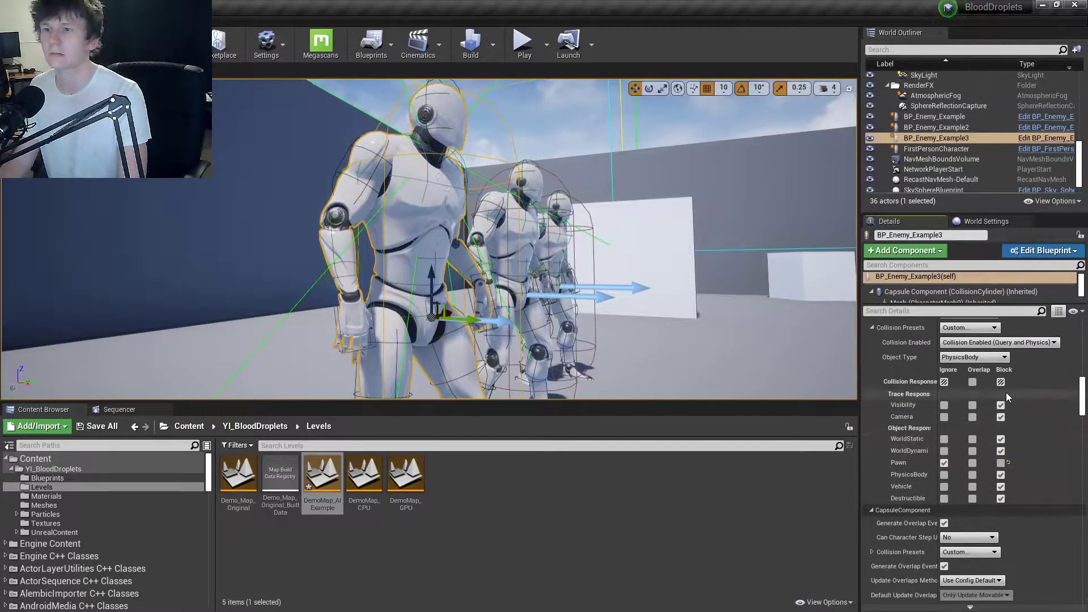
click(1005, 452)
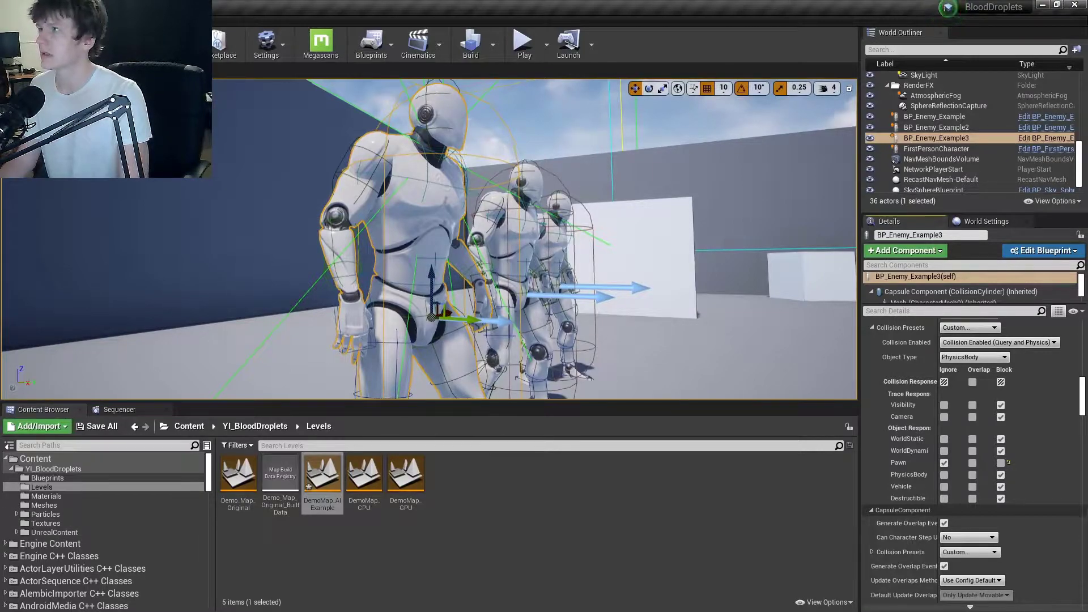
- Add an object channel named BloodDroplets with default response Ignore to the project's collision settings and close the settings
click(31, 21)
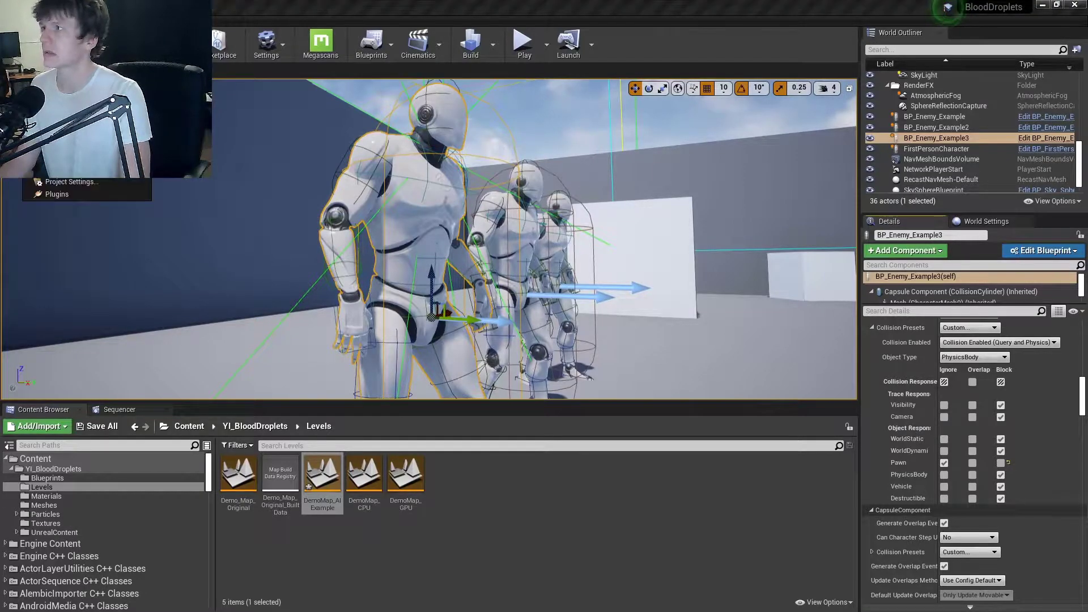
click(67, 186)
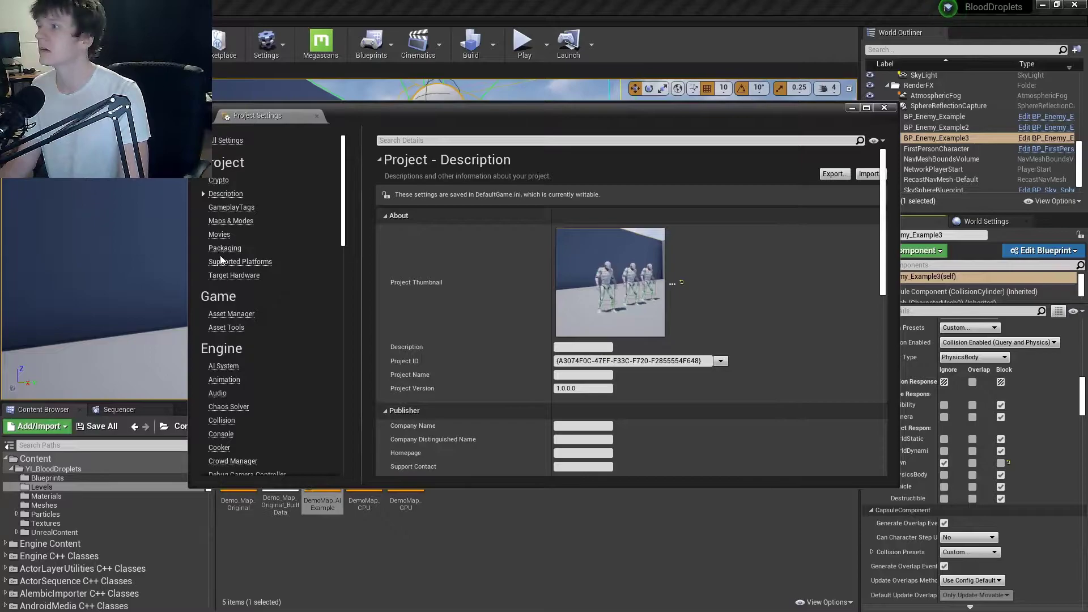
click(222, 421)
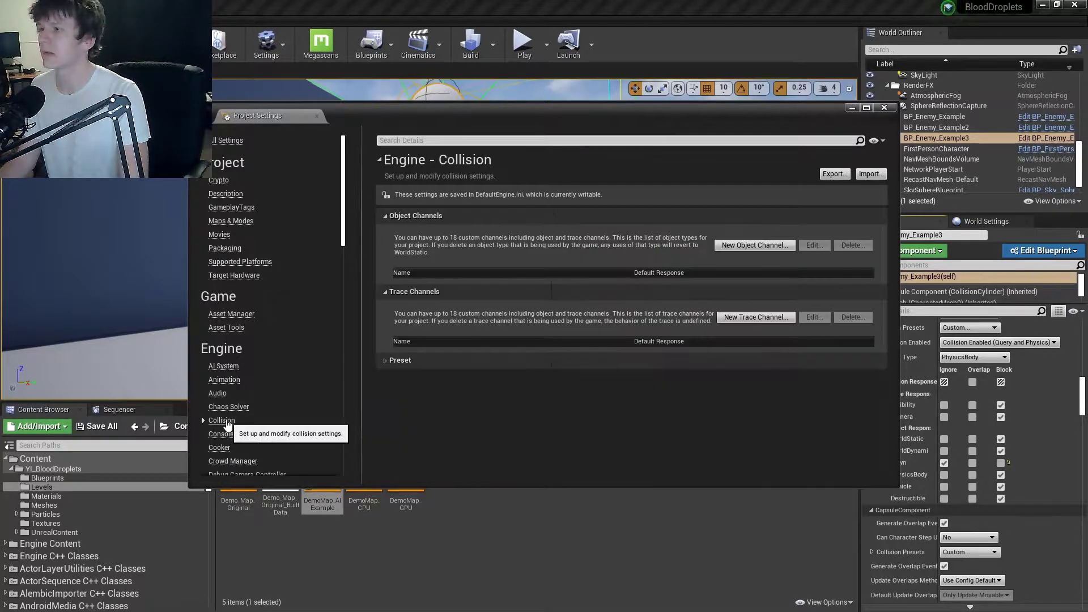
click(752, 246)
text(Bl)
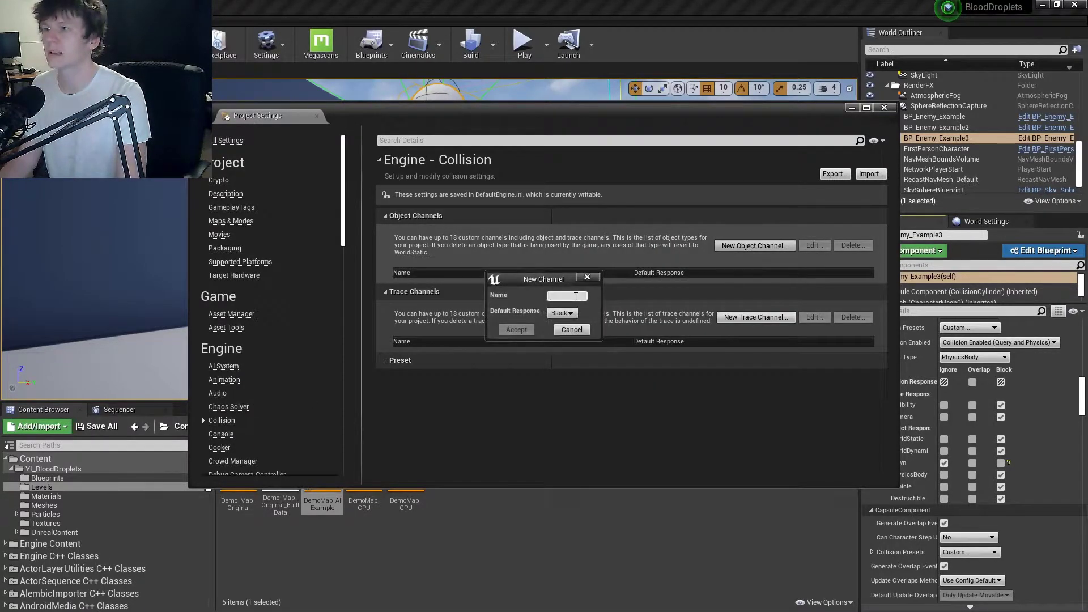
text(oodDroplets)
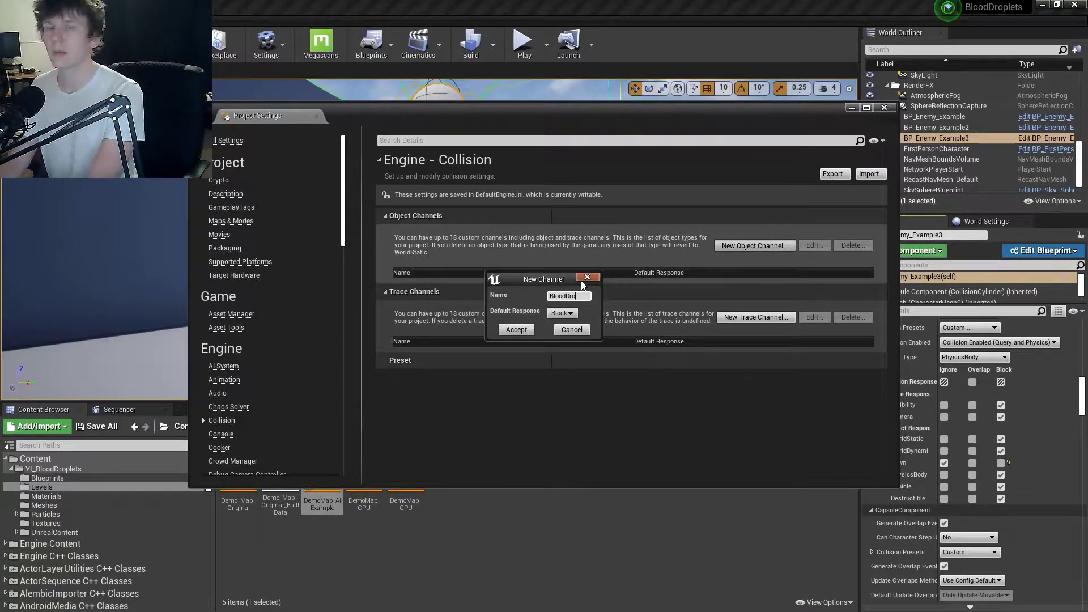
click(563, 315)
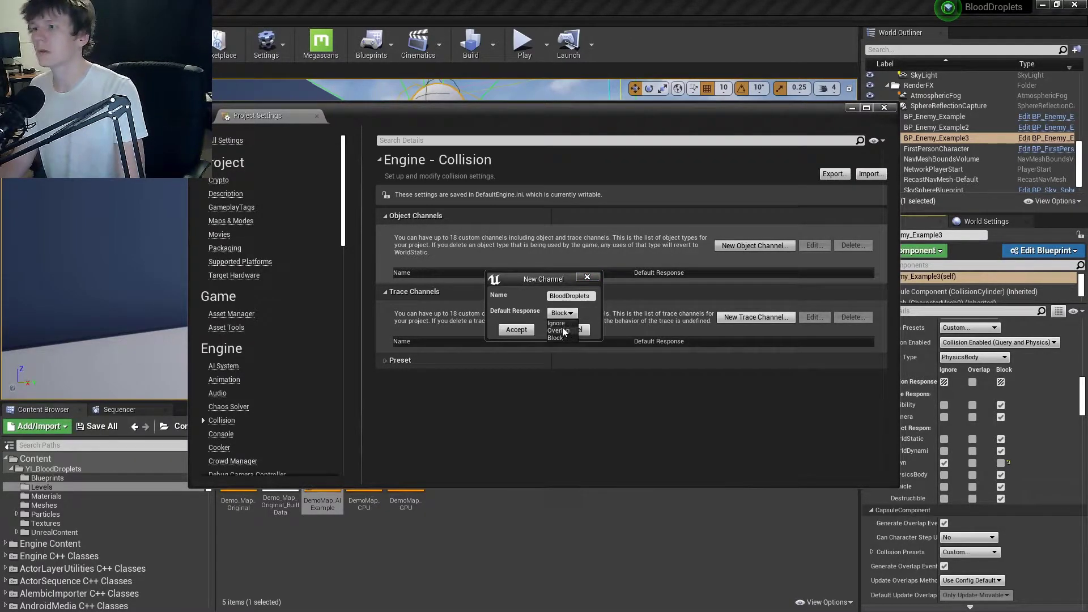
click(515, 330)
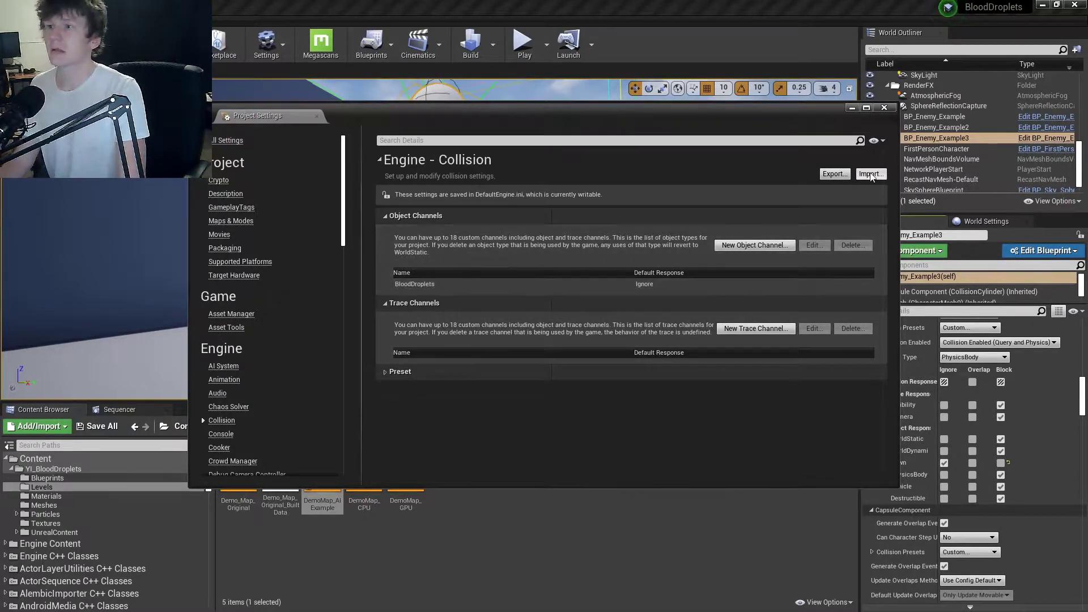
click(885, 109)
- Select the wall behind the enemies together with the floor
scroll(643, 282, down, 5)
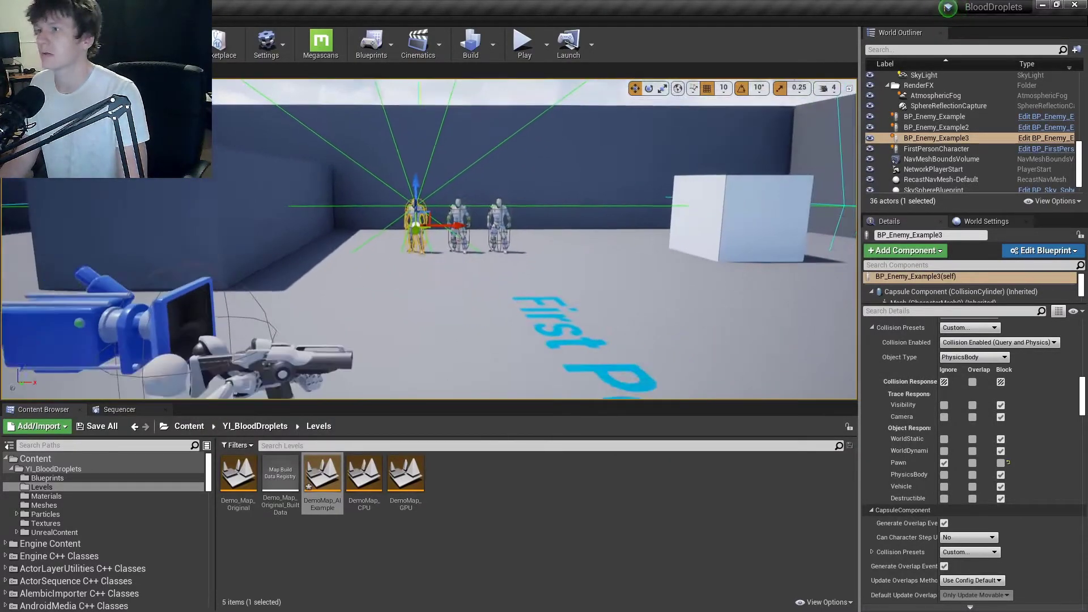
click(592, 162)
right_drag(593, 162, 524, 170)
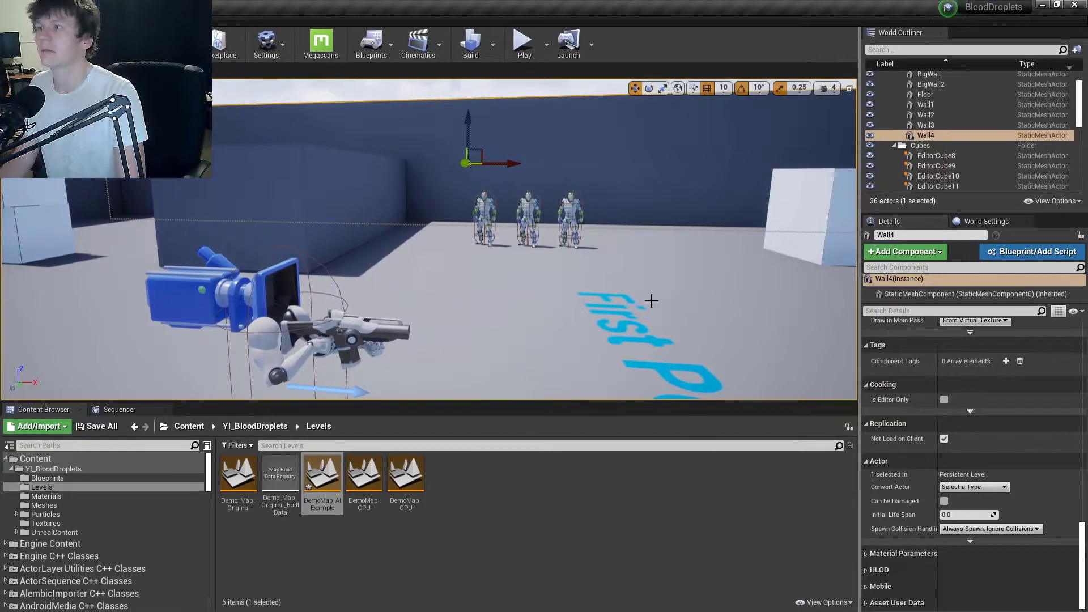
ctrl+click(650, 301)
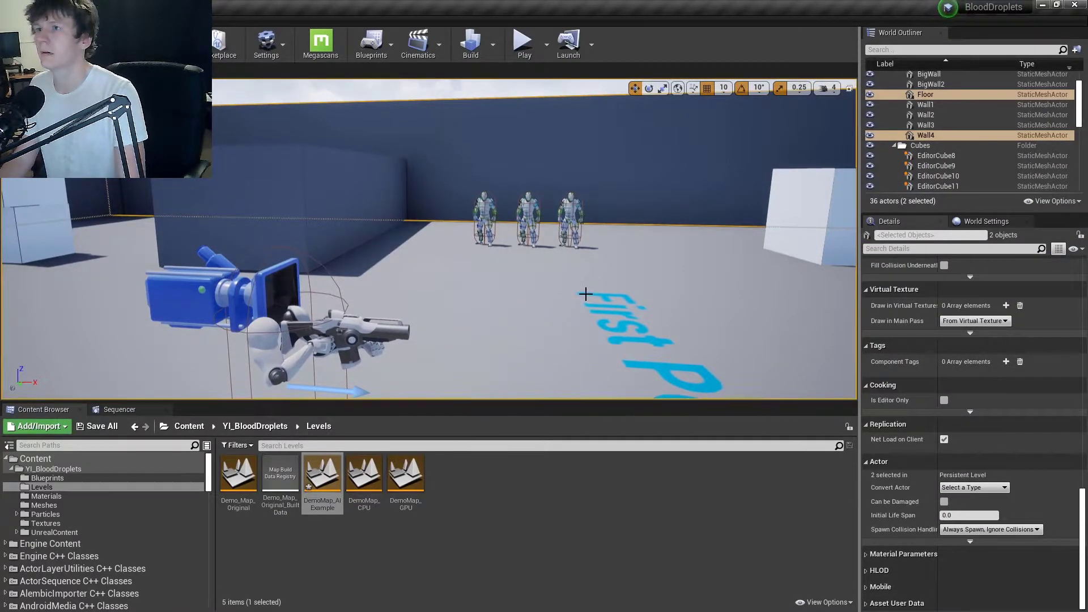
right_drag(585, 294, 586, 294)
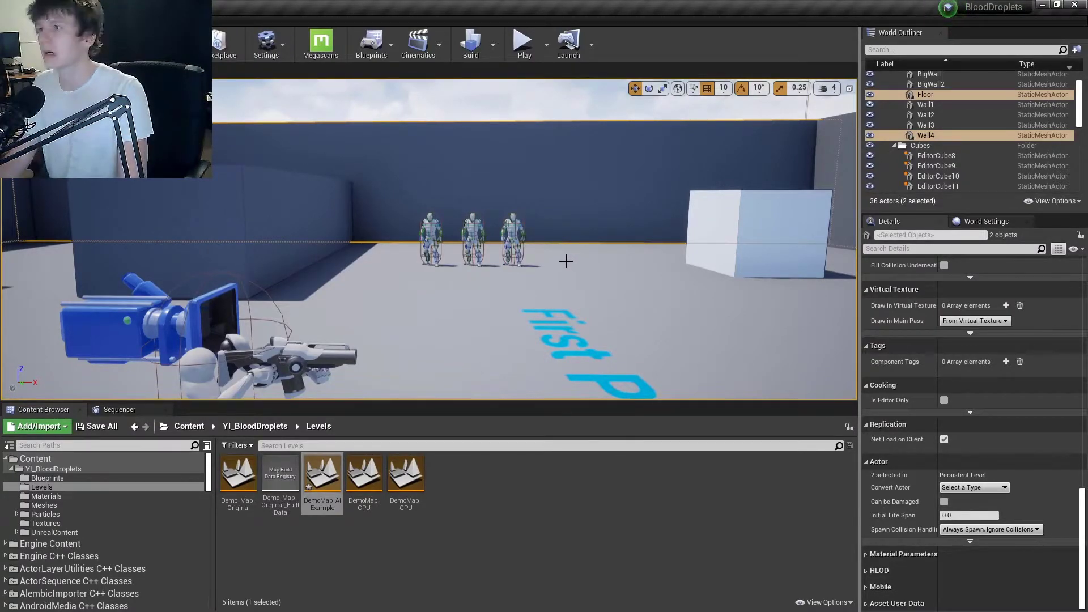
key(w)
right_drag(565, 258, 565, 259)
- Examine the custom collision responses of the floor and the back wall, including the BloodDroplets channel
click(517, 225)
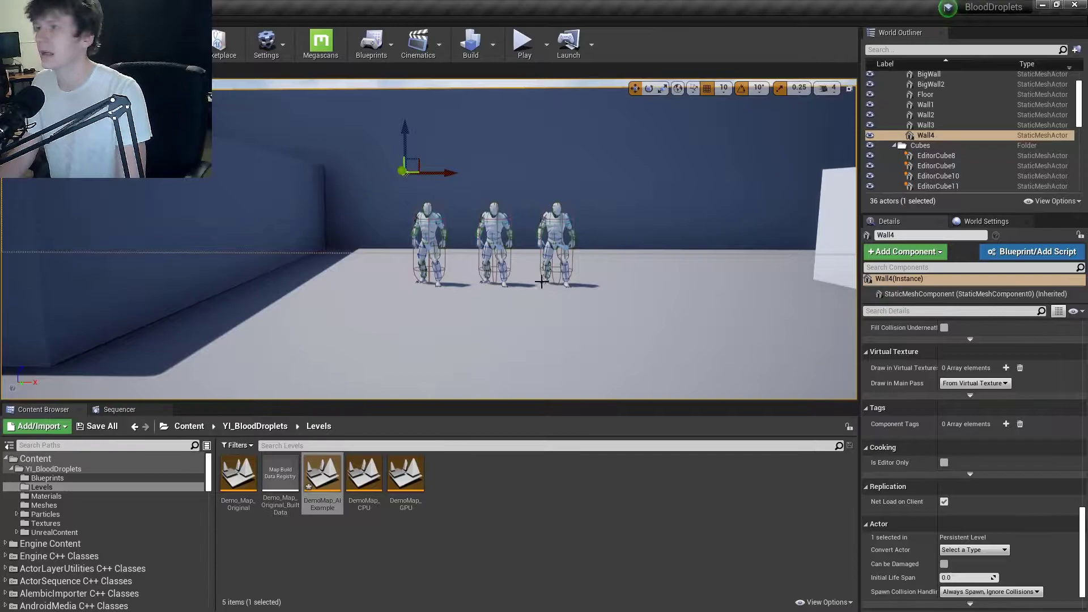
click(514, 308)
scroll(909, 441, up, 10)
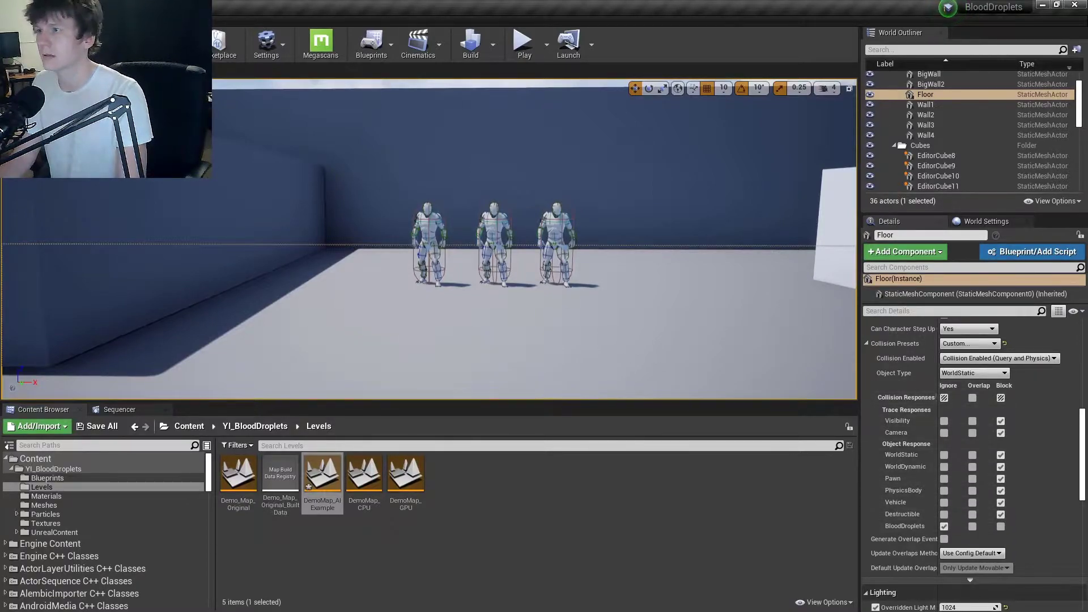
click(553, 167)
- Look through the Meshes and Particles/CPU folders of YI_BloodDroplets and open its Blueprints folder
click(44, 505)
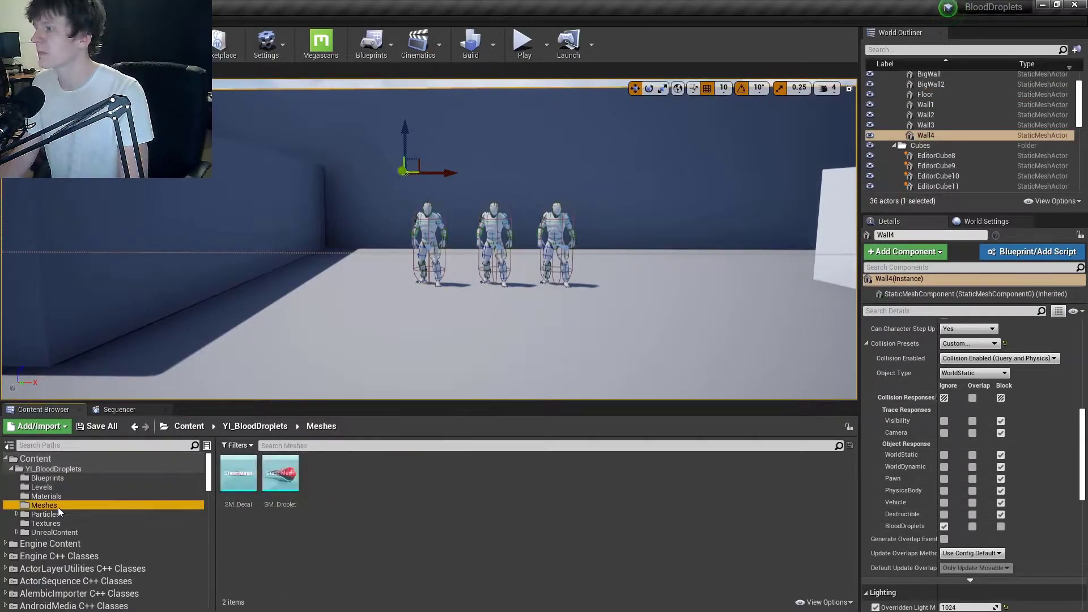
click(45, 514)
double_click(238, 476)
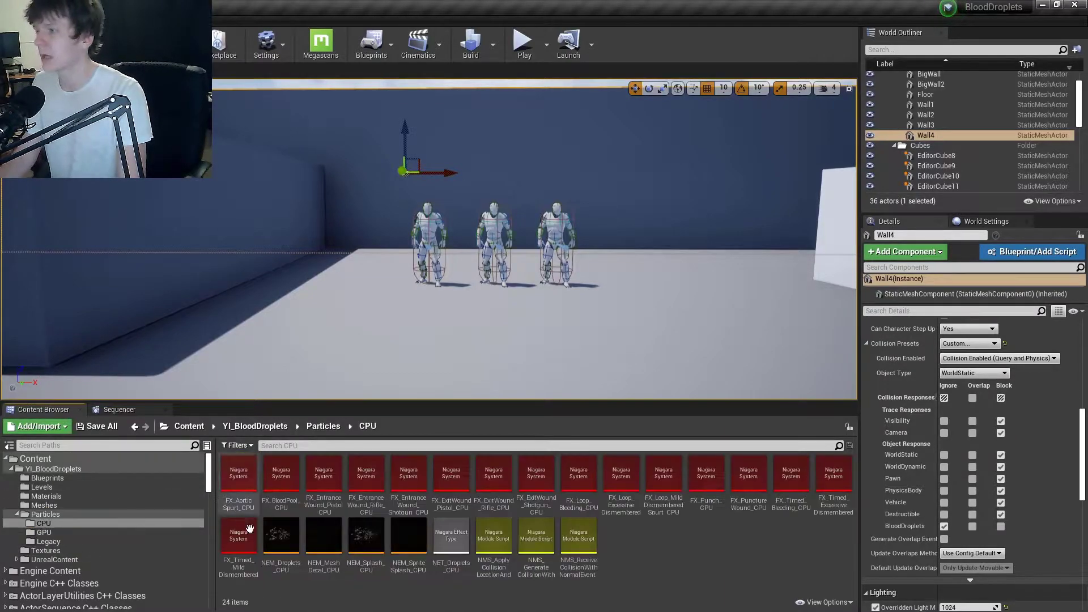
click(47, 478)
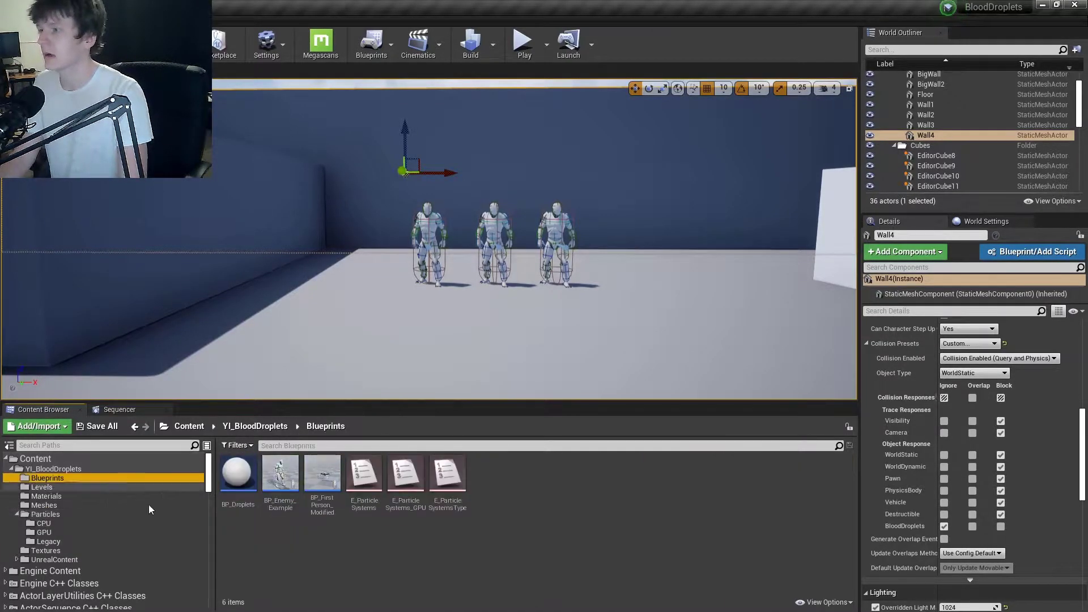
- Place a BP_Droplets actor on the floor near the enemies to review its Particle Settings, and remove it again
drag(247, 475, 351, 237)
scroll(914, 447, up, 10)
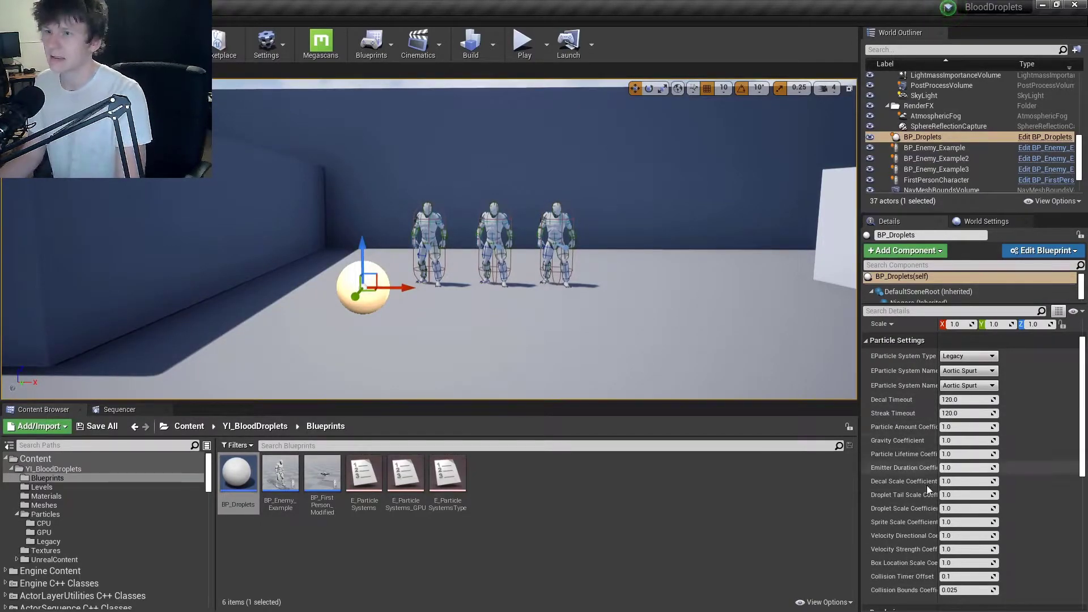
mouse_move(512, 344)
right_down()
mouse_move(555, 363)
mouse_move(510, 345)
right_up()
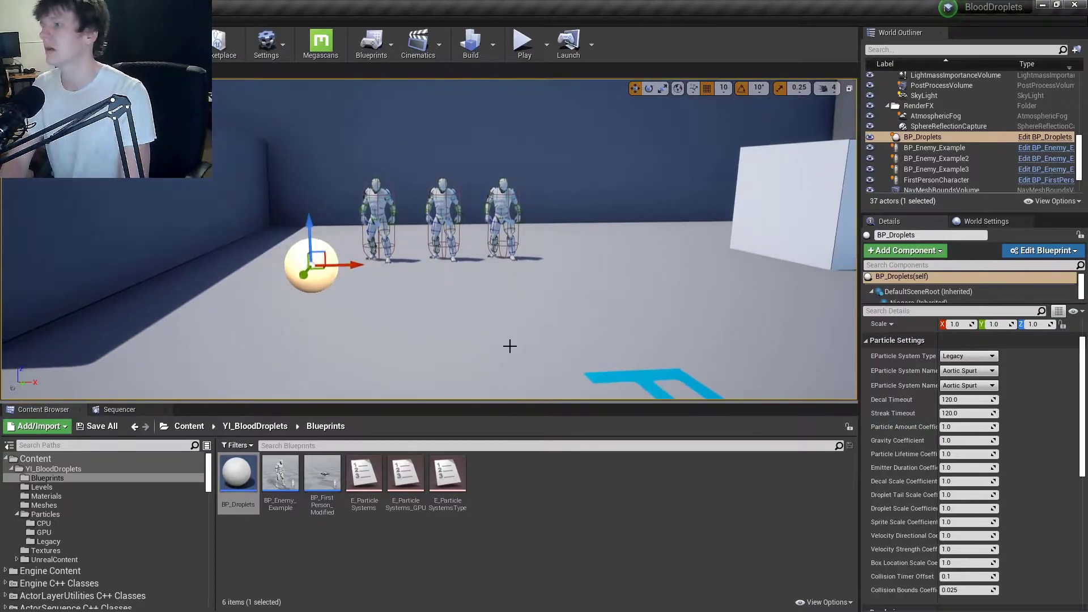
key(Delete)
- Look through the Levels, Materials, Meshes, Blueprints and Particles/GPU folders of YI_BloodDroplets, ending in the Particles/CPU folder
click(117, 487)
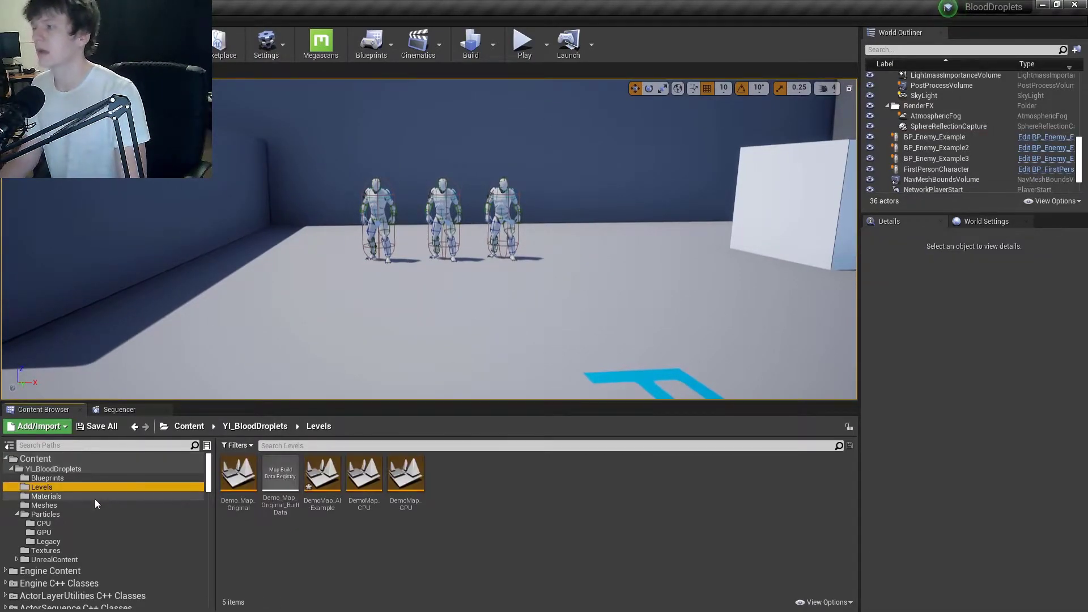
click(94, 498)
click(97, 505)
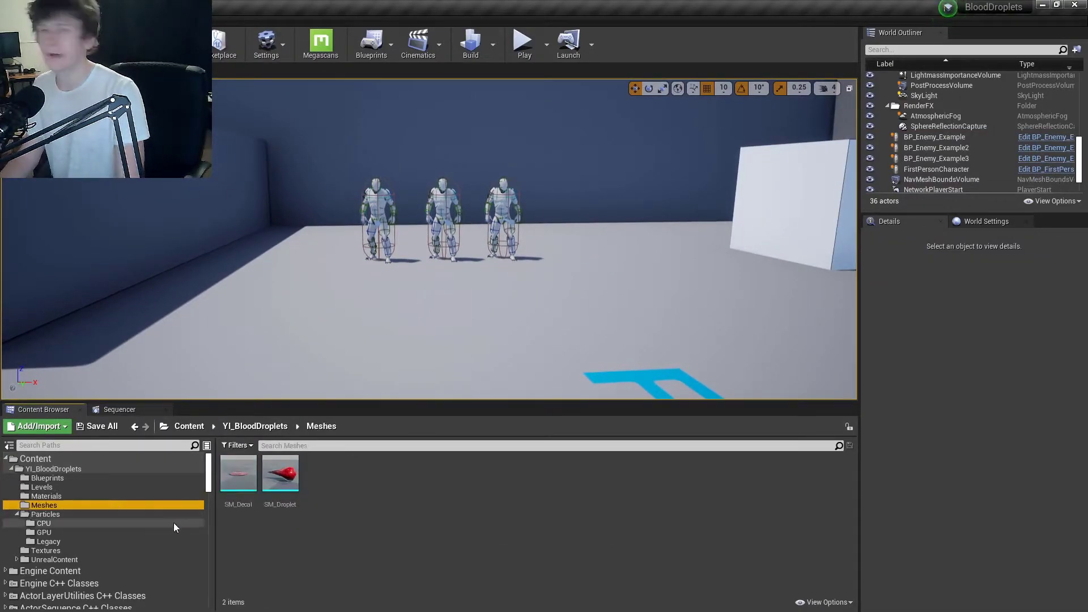
click(84, 497)
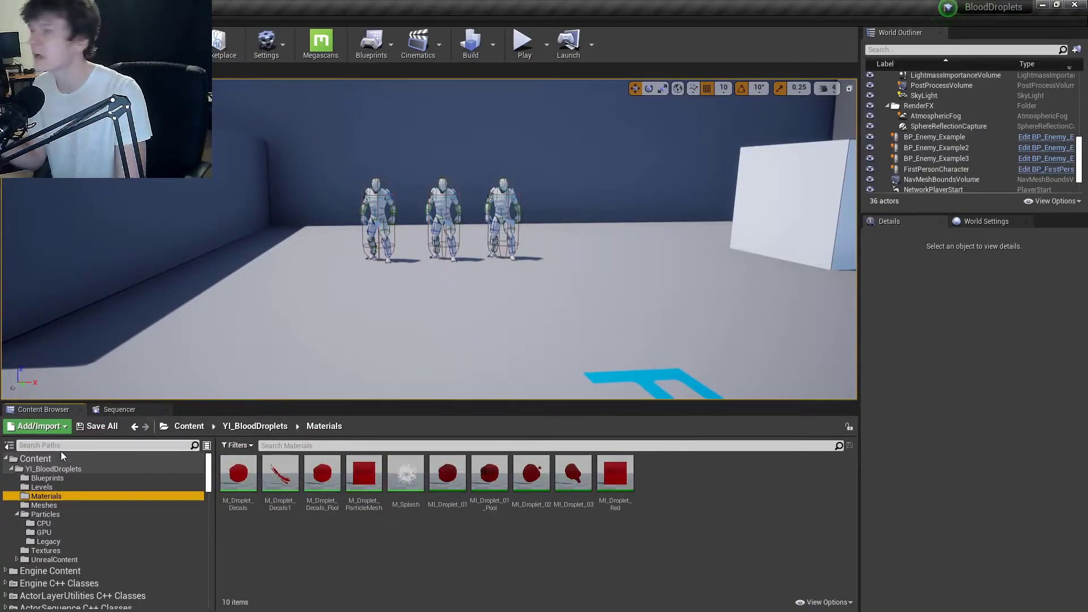
click(67, 477)
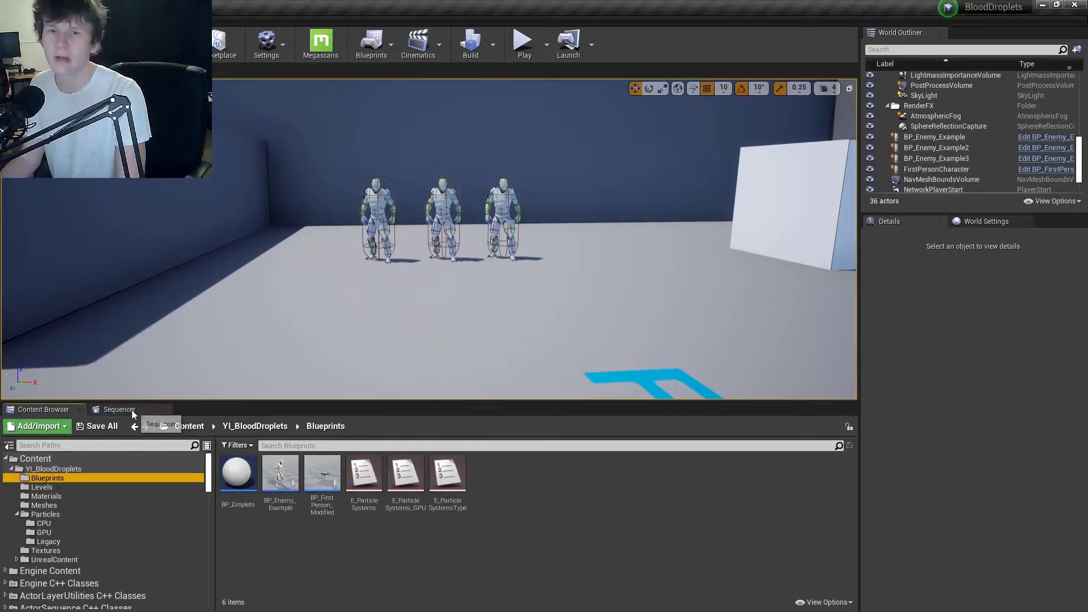
click(83, 522)
click(87, 533)
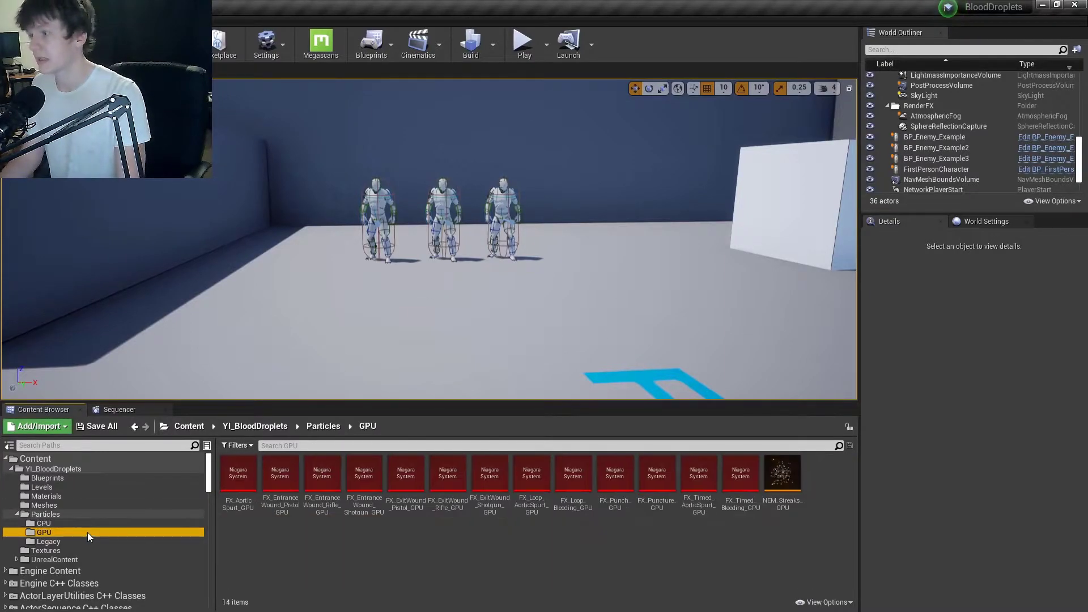
drag(91, 514, 97, 522)
click(43, 532)
click(45, 524)
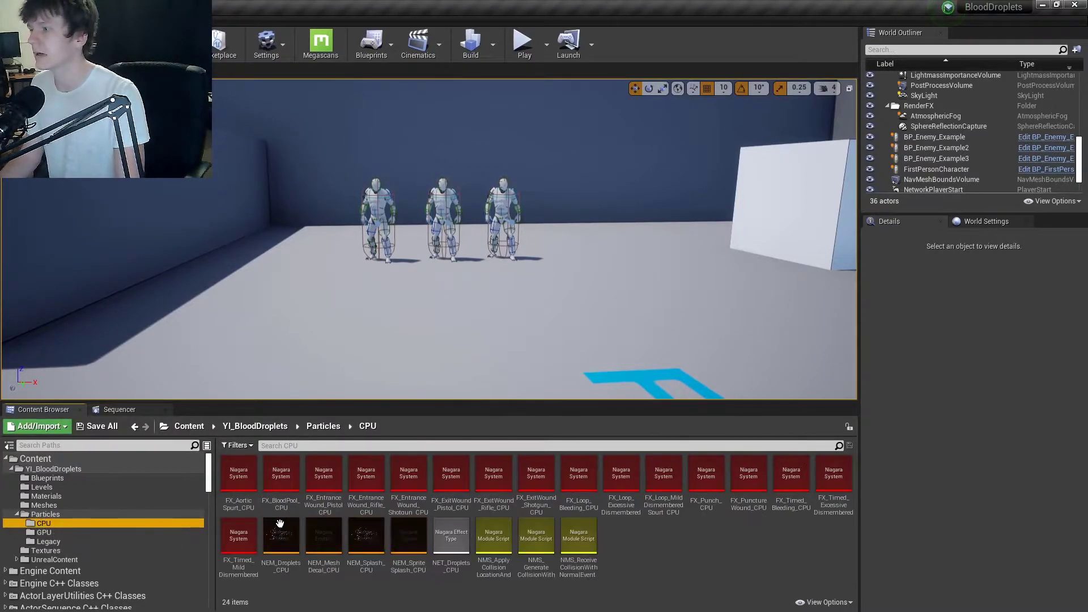
- Open the FX_AorticSpurt_CPU Niagara system and view its user parameters
key(ctrl+a)
click(233, 501)
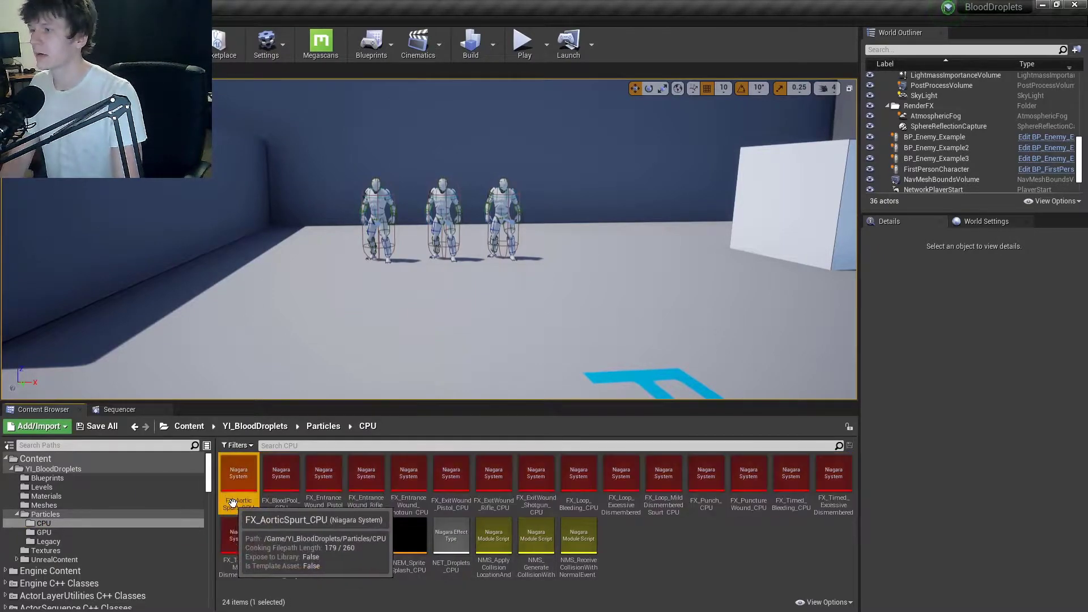
double_click(232, 501)
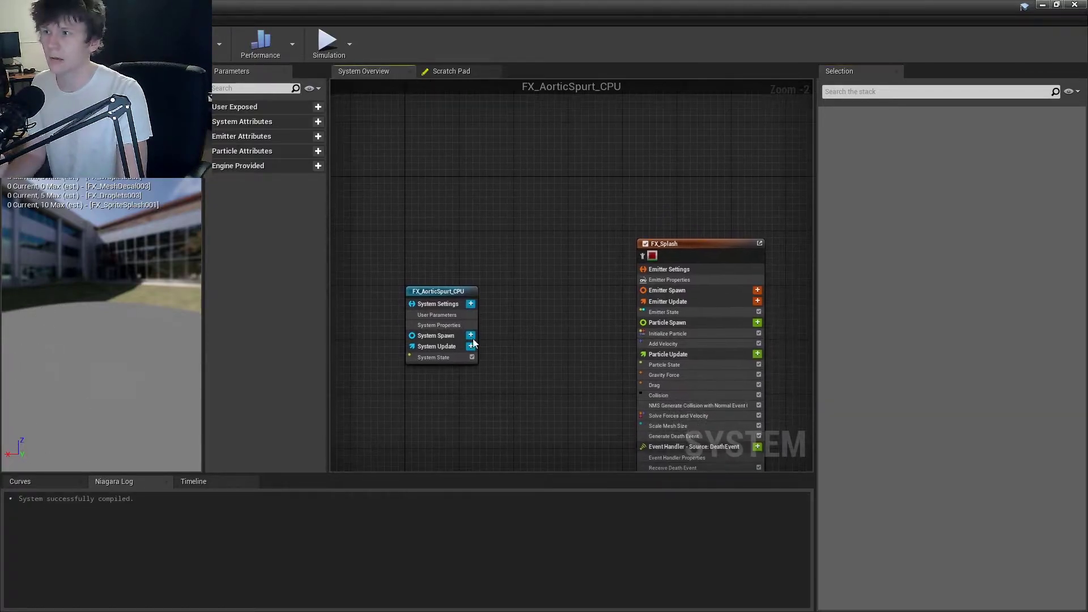
click(444, 315)
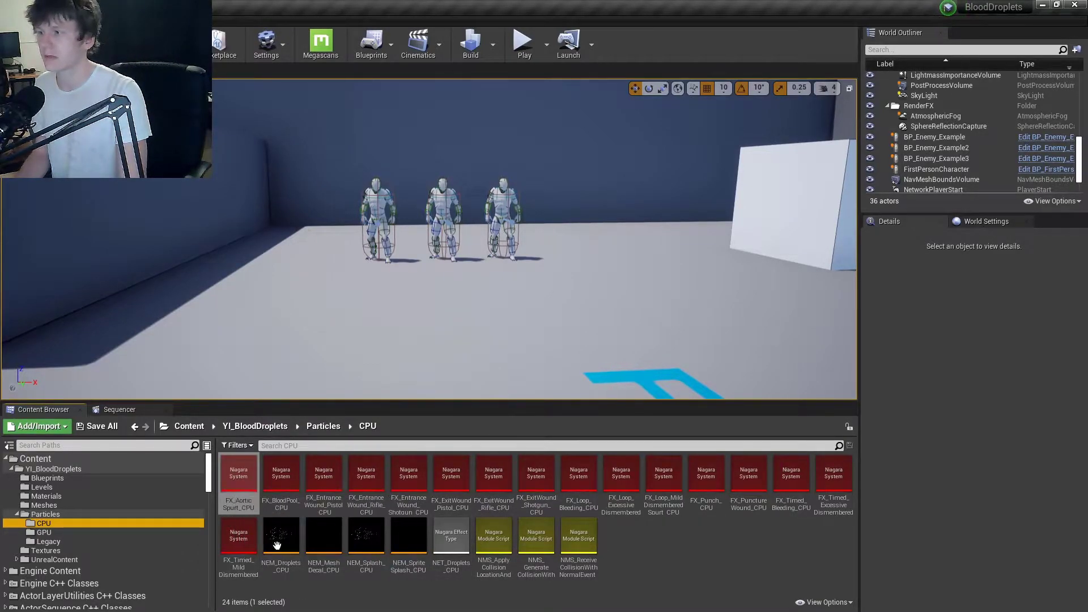
- Open the NEM_Droplets_CPU emitter and examine the compile messages in its Niagara log
double_click(283, 566)
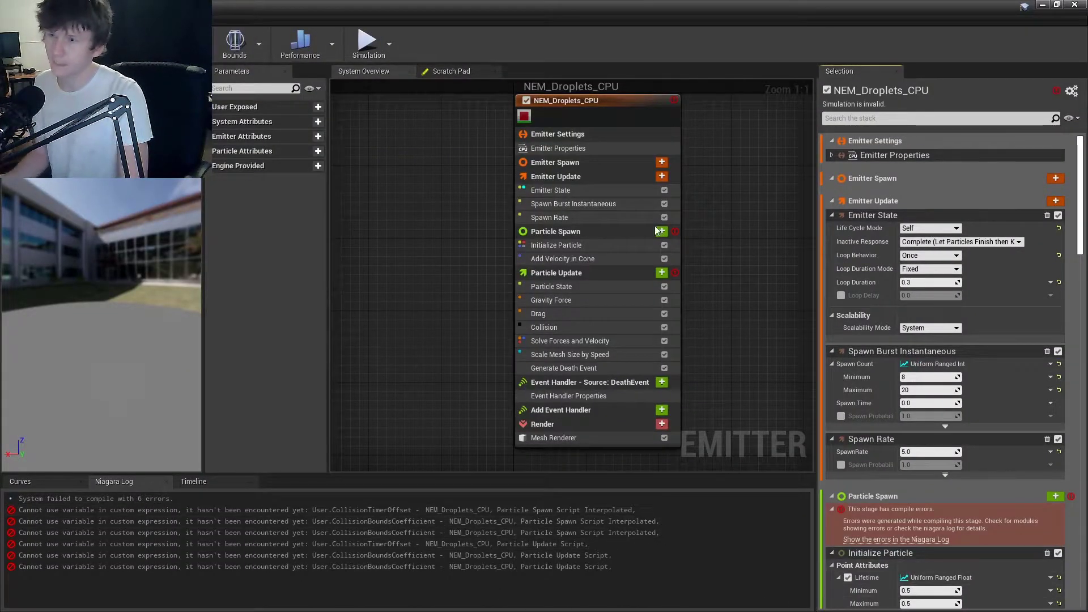
click(326, 542)
click(334, 513)
click(340, 520)
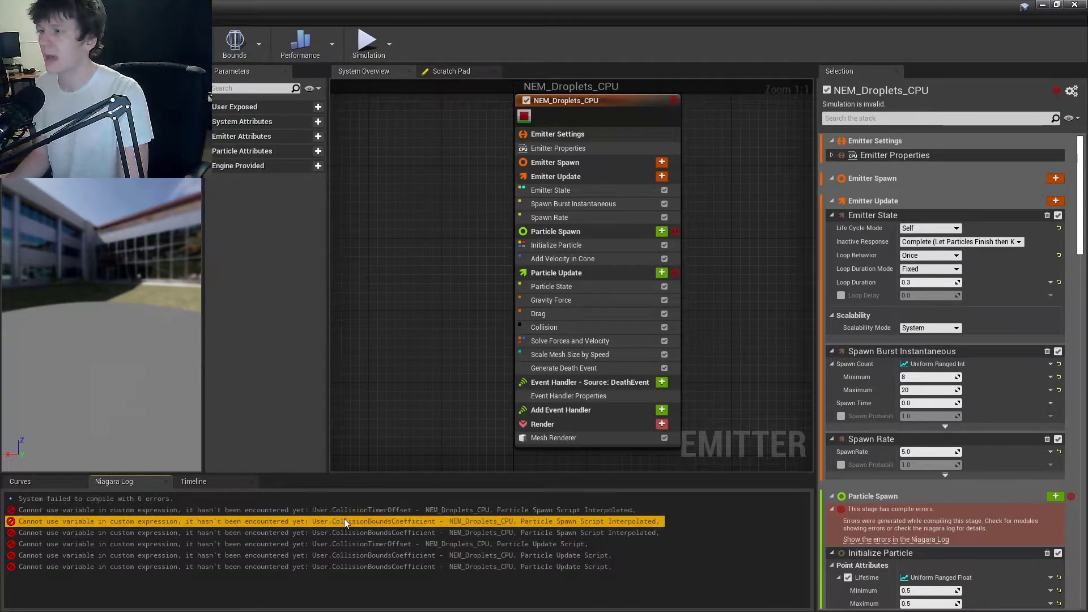
- Inspect the settings of the emitter's modules, including Spawn Rate, Drag, Particle State and Add Velocity in Cone
click(632, 259)
click(613, 177)
click(589, 218)
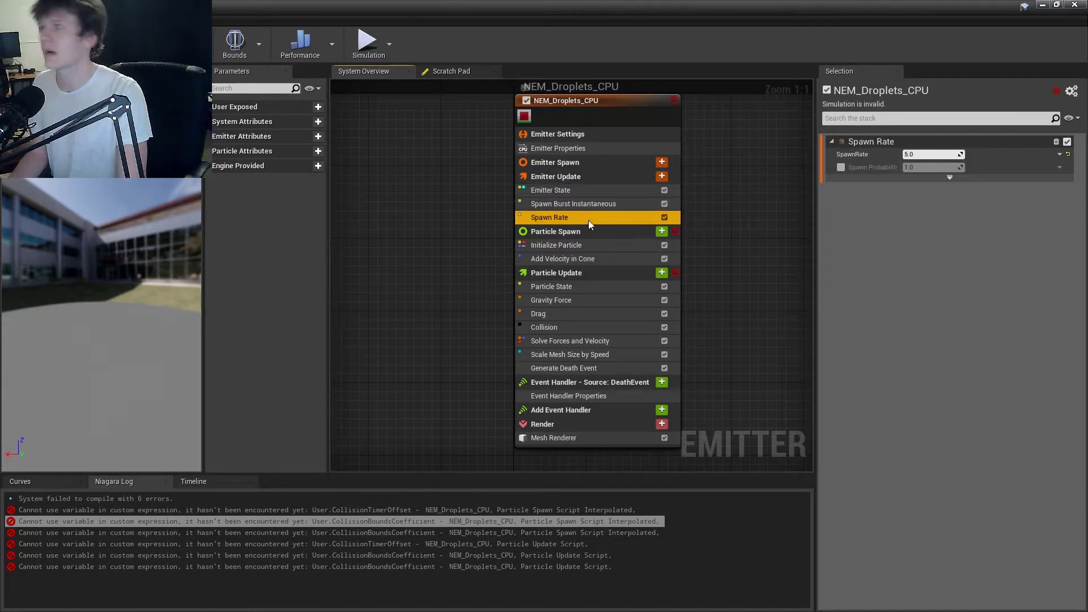
click(603, 317)
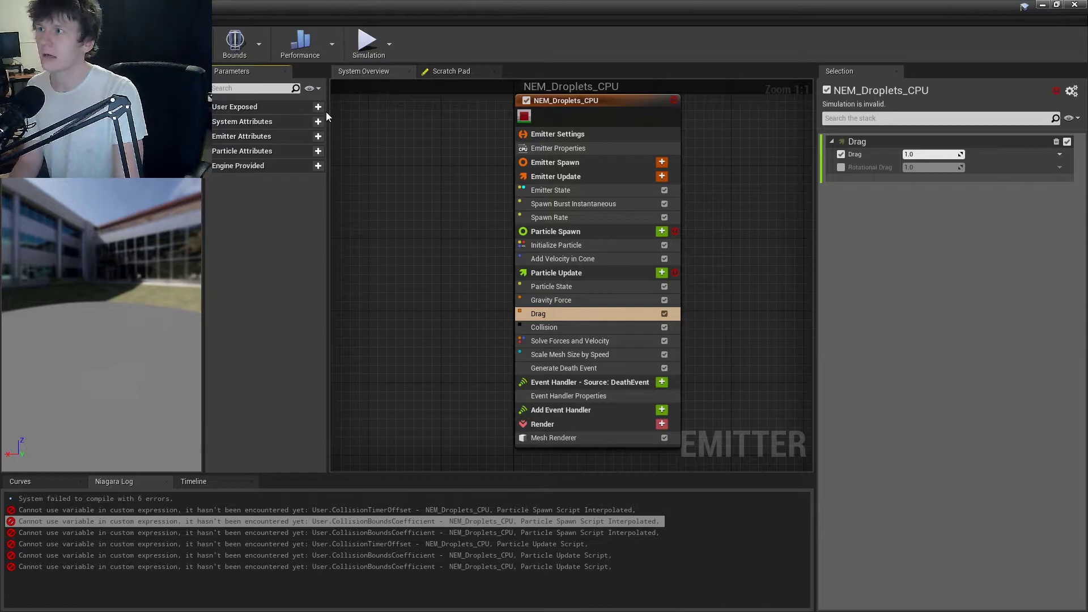
click(622, 299)
click(614, 286)
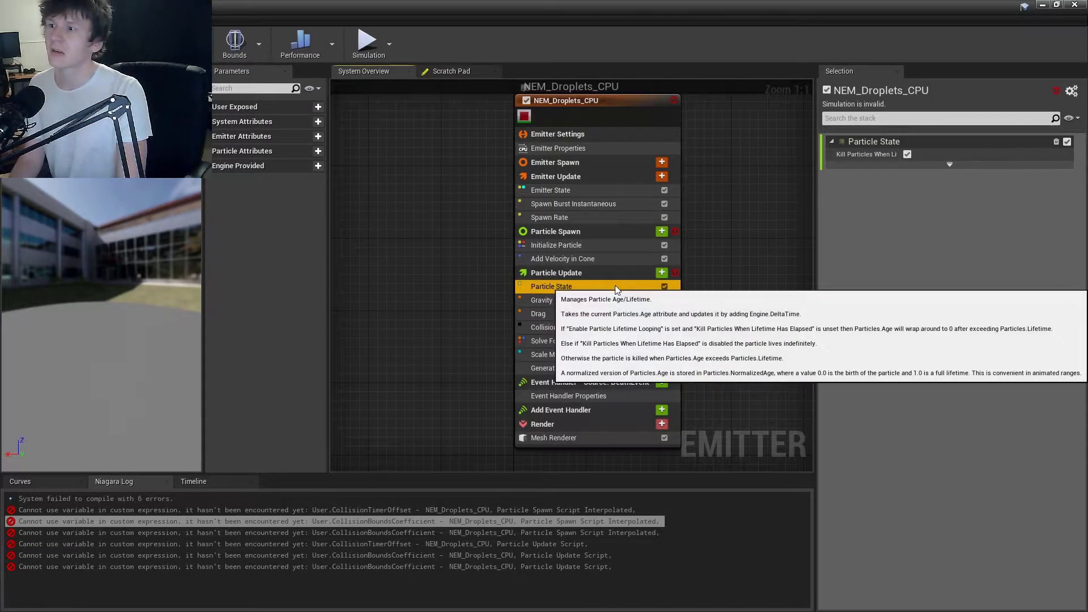
click(614, 254)
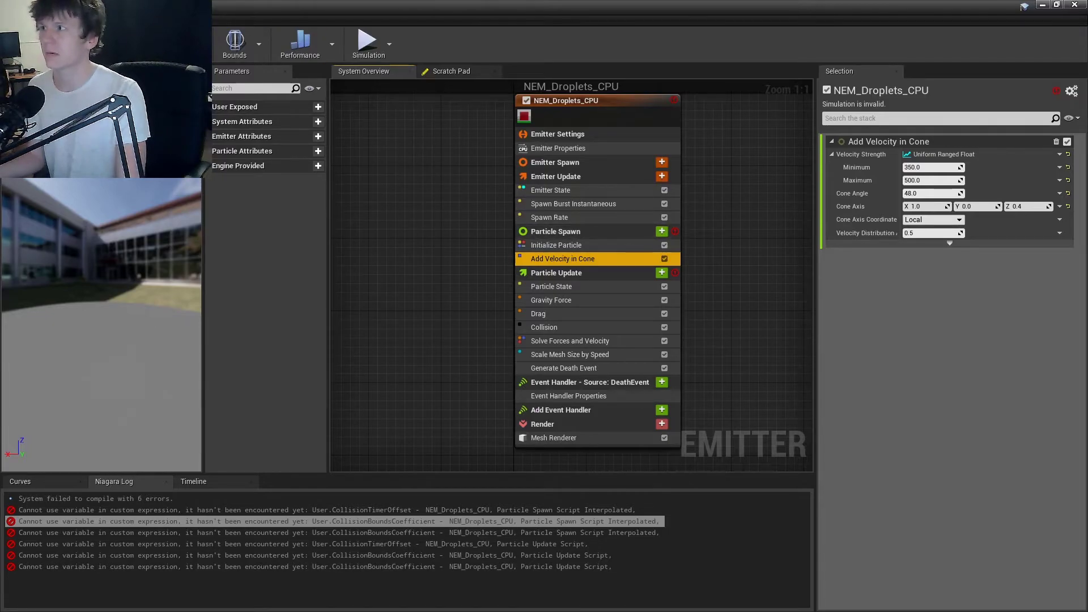
- Return to FX_AorticSpurt_CPU and examine its user-exposed parameters and their values
click(62, 7)
double_click(240, 473)
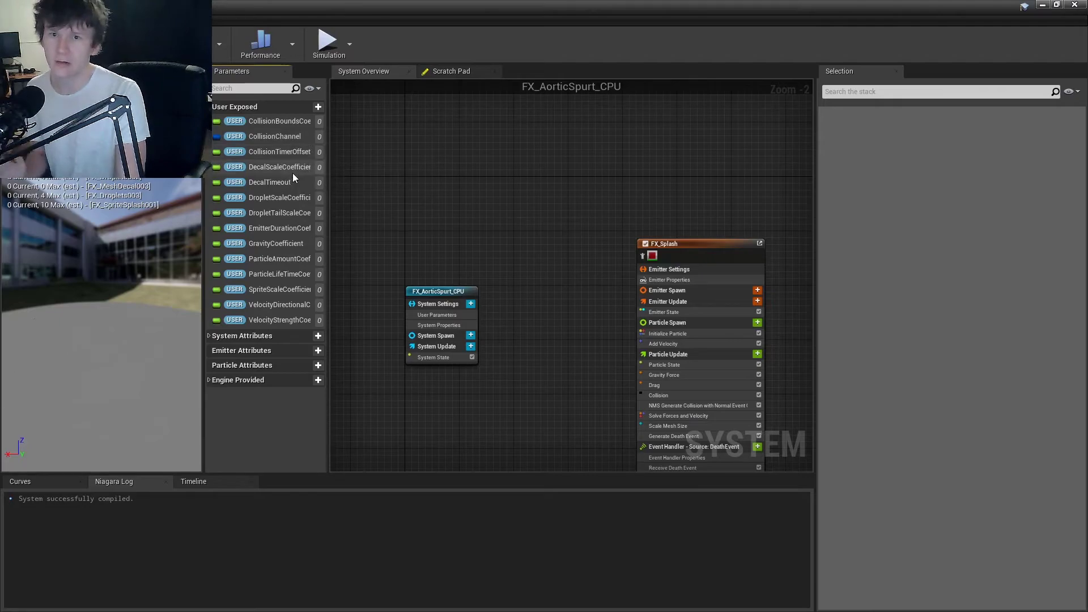
click(274, 181)
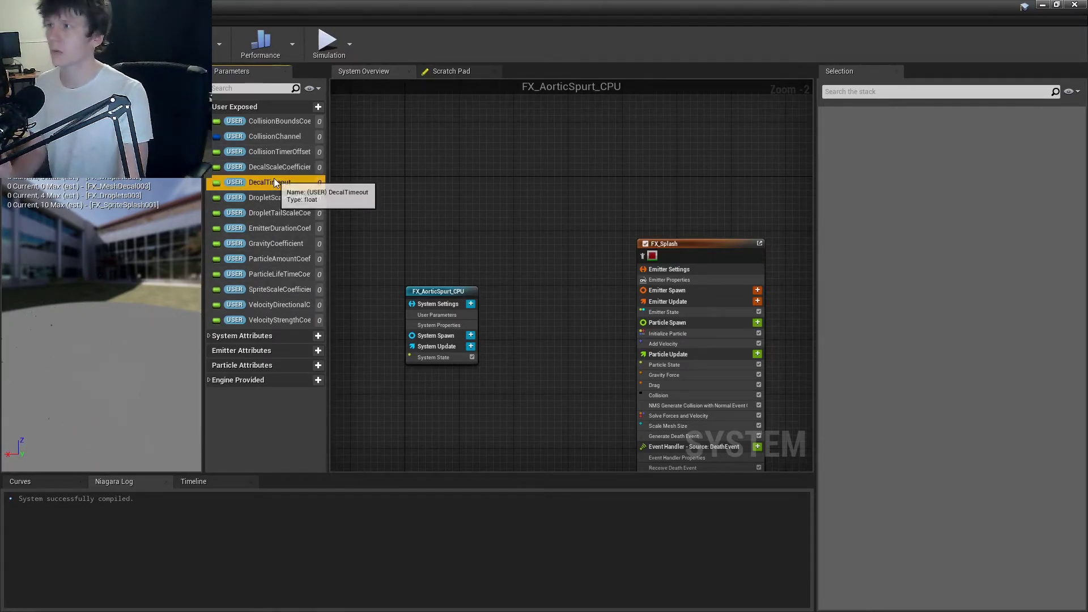
right_drag(561, 334, 551, 278)
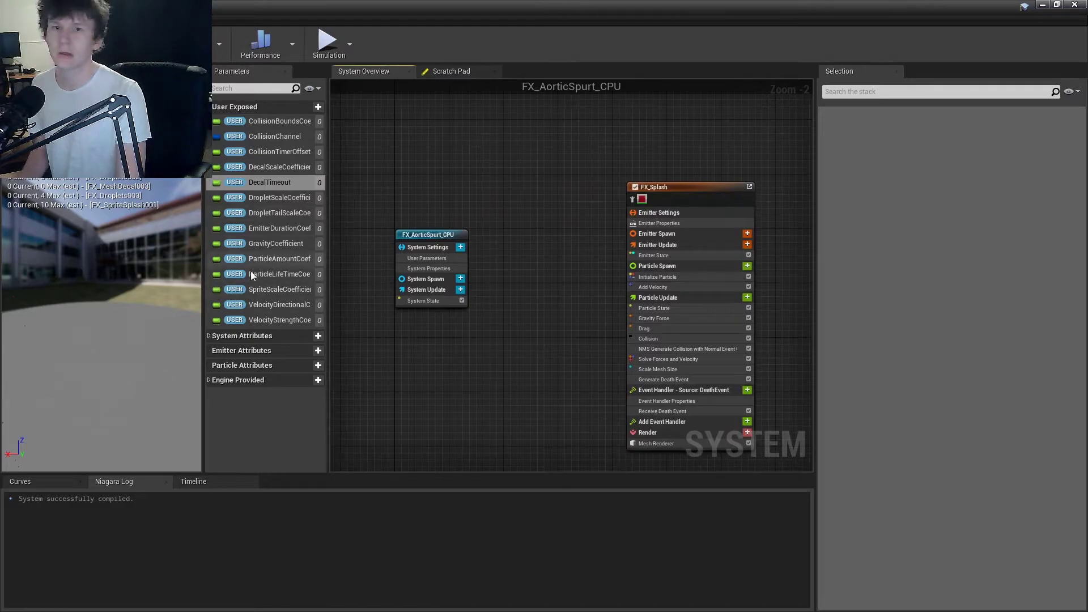
click(423, 259)
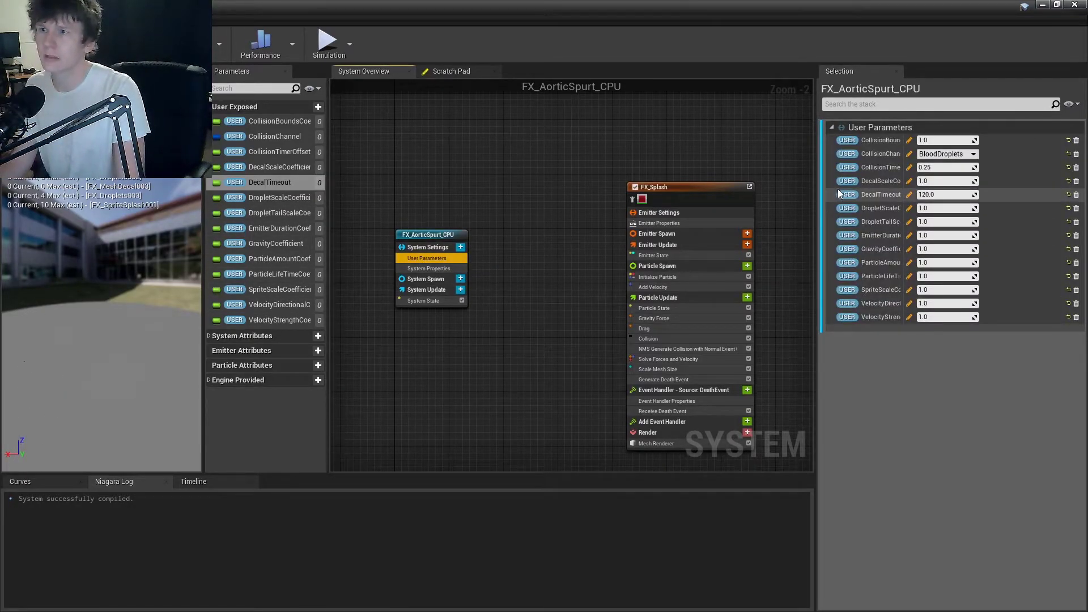
- Try WorldStatic and WorldDynamic for the CollisionChannel user parameter, restore BloodDroplets, and return to the level editor
click(951, 154)
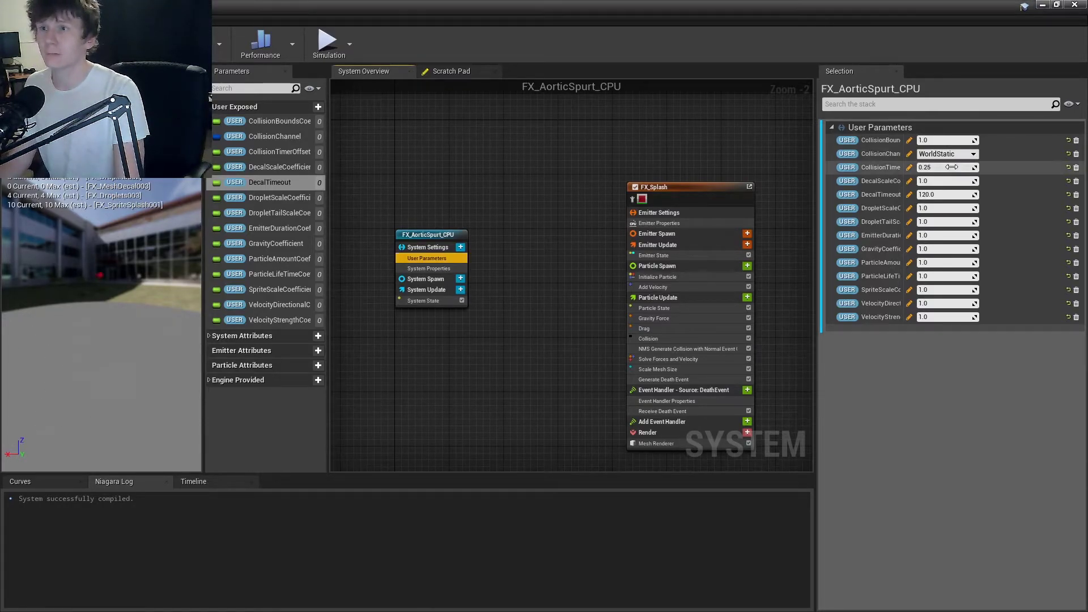
click(955, 163)
click(956, 162)
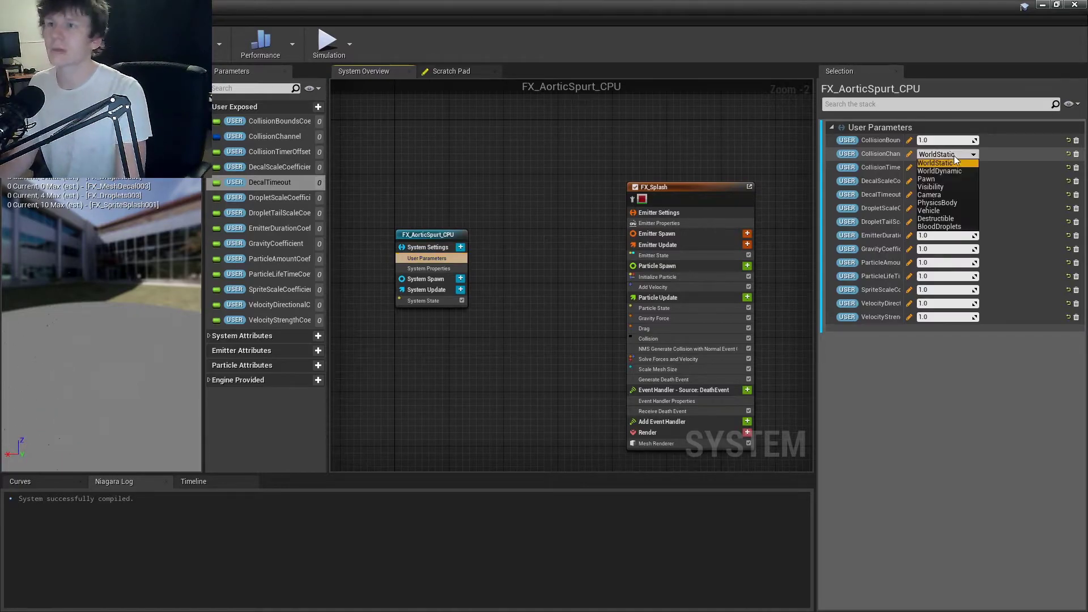
click(967, 169)
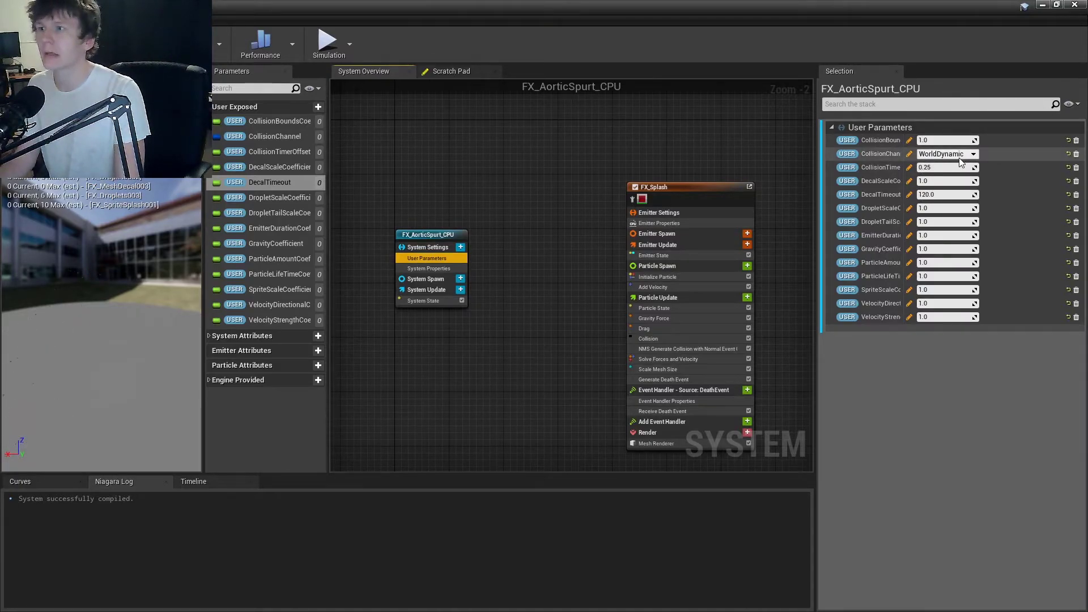
click(962, 162)
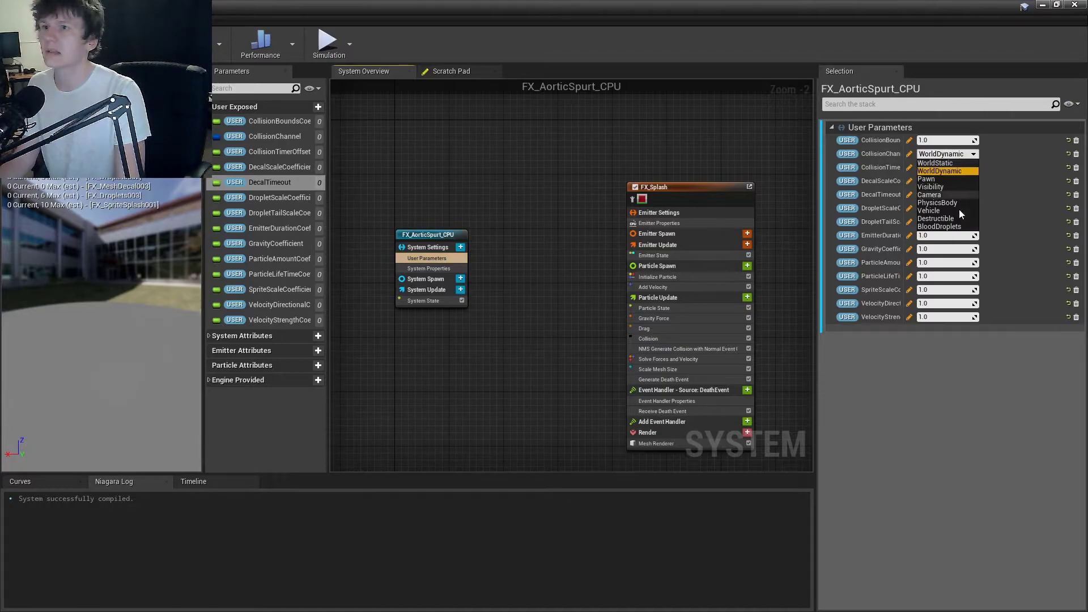
click(955, 227)
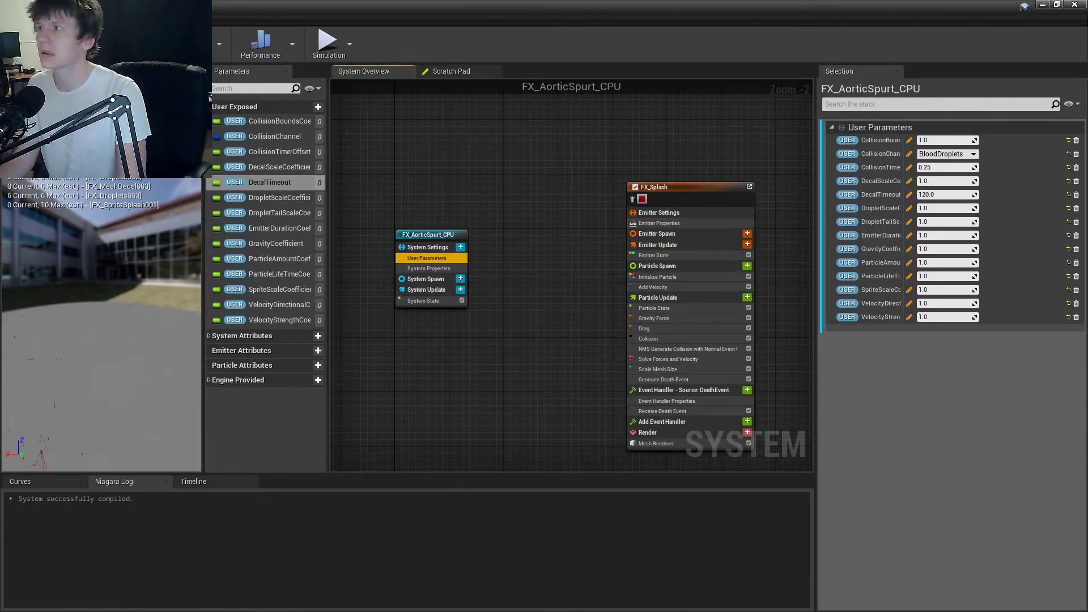
click(57, 7)
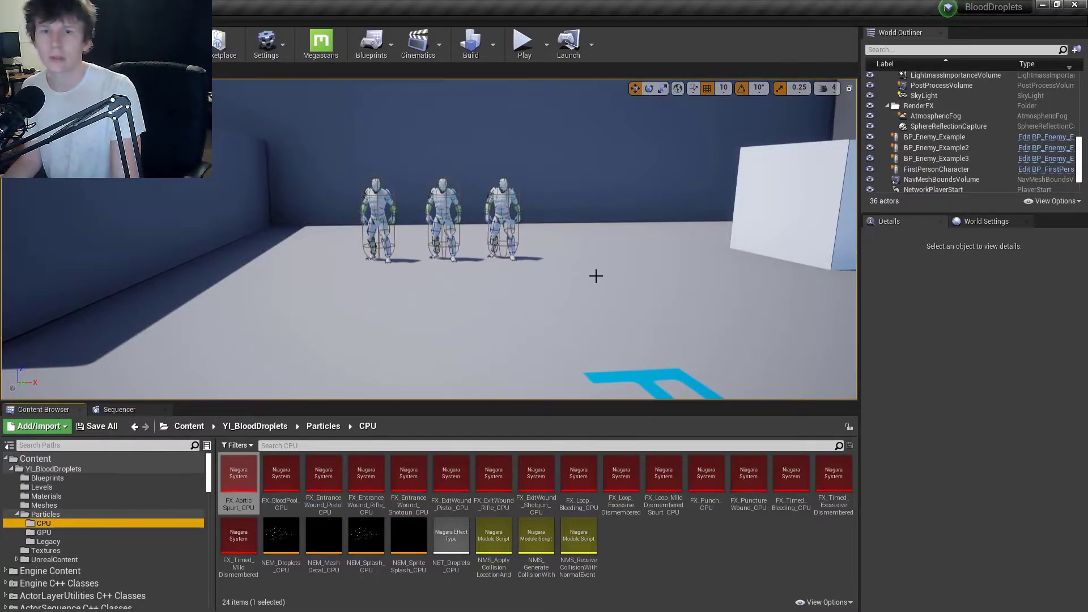
- Examine the CollisionChannel options in the user parameters of FX_EntranceWound_Pistol_CPU, close it, and select FX_Timed_Bleeding_CPU in the CPU folder
click(345, 281)
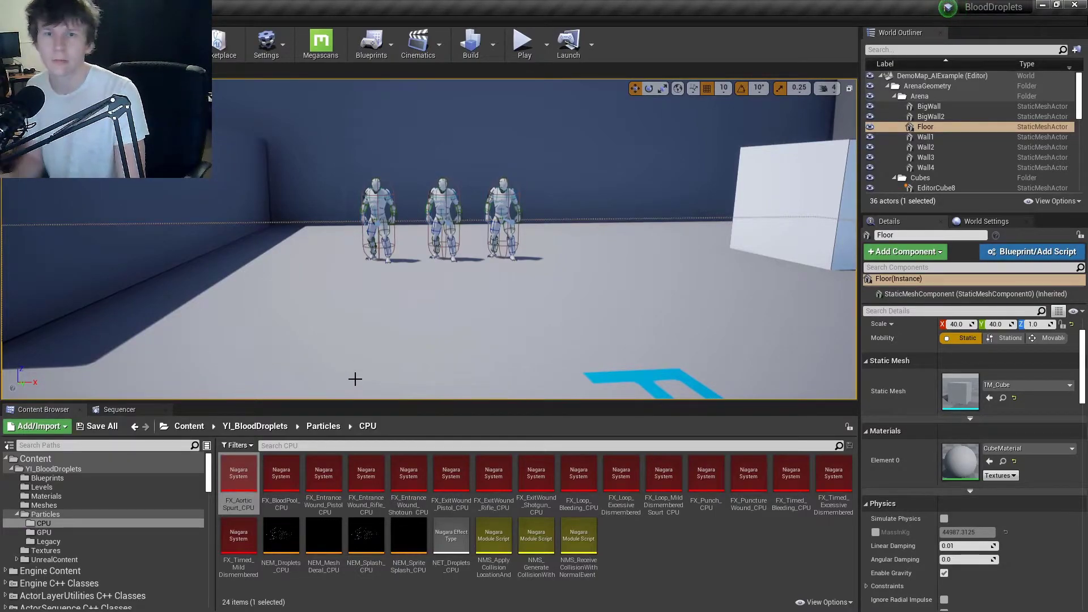
double_click(329, 499)
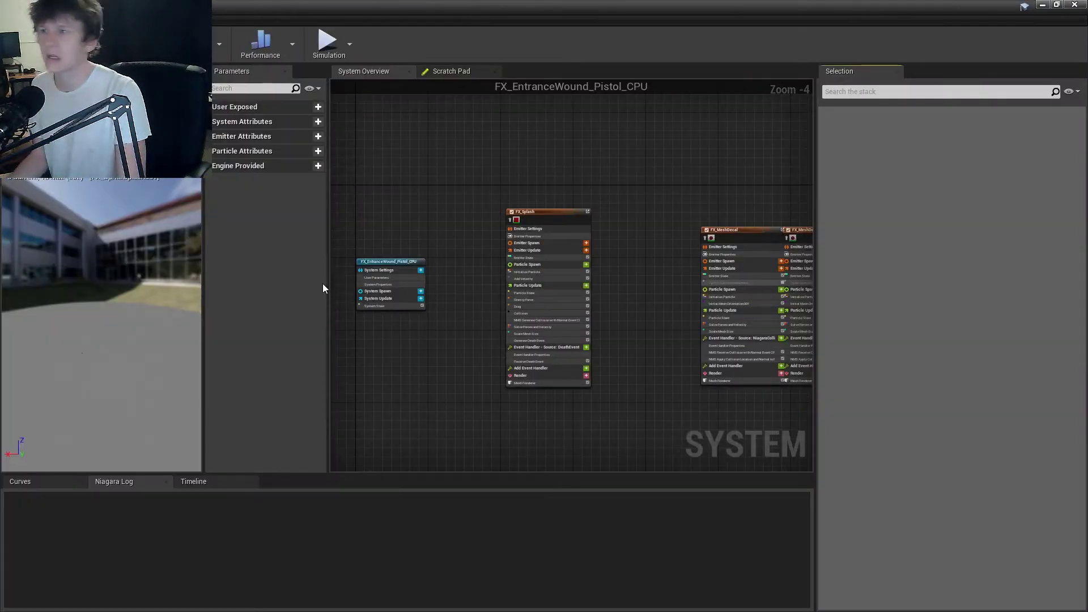
click(371, 278)
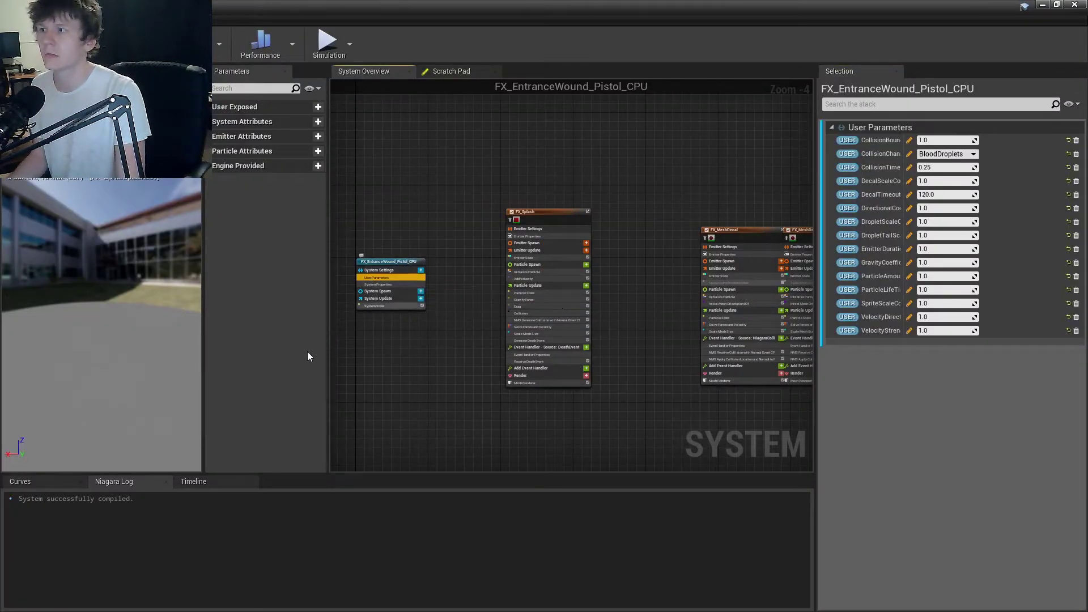
click(956, 153)
click(956, 154)
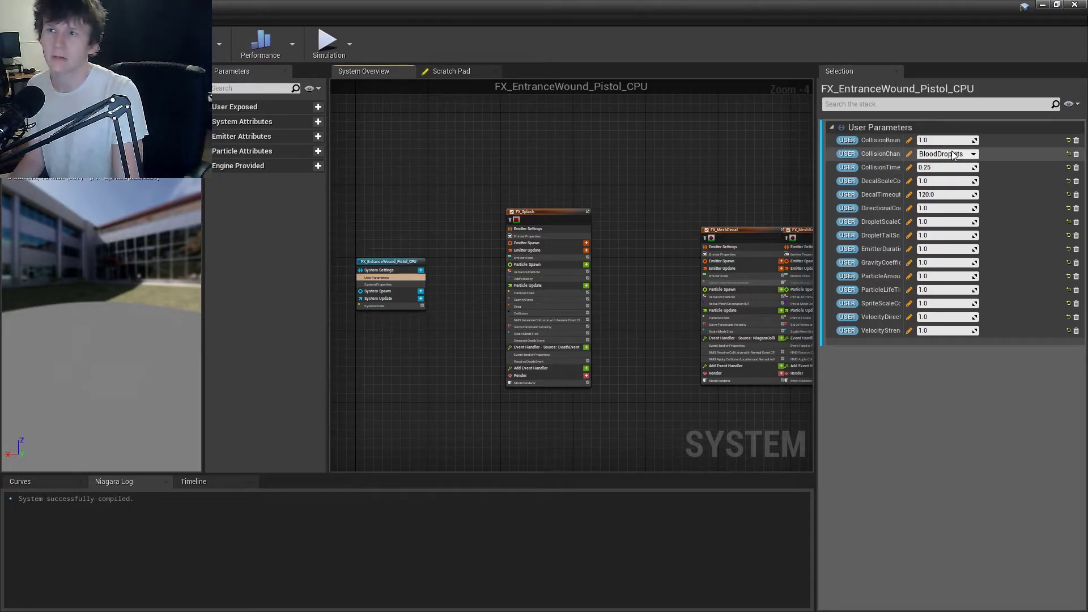
click(954, 155)
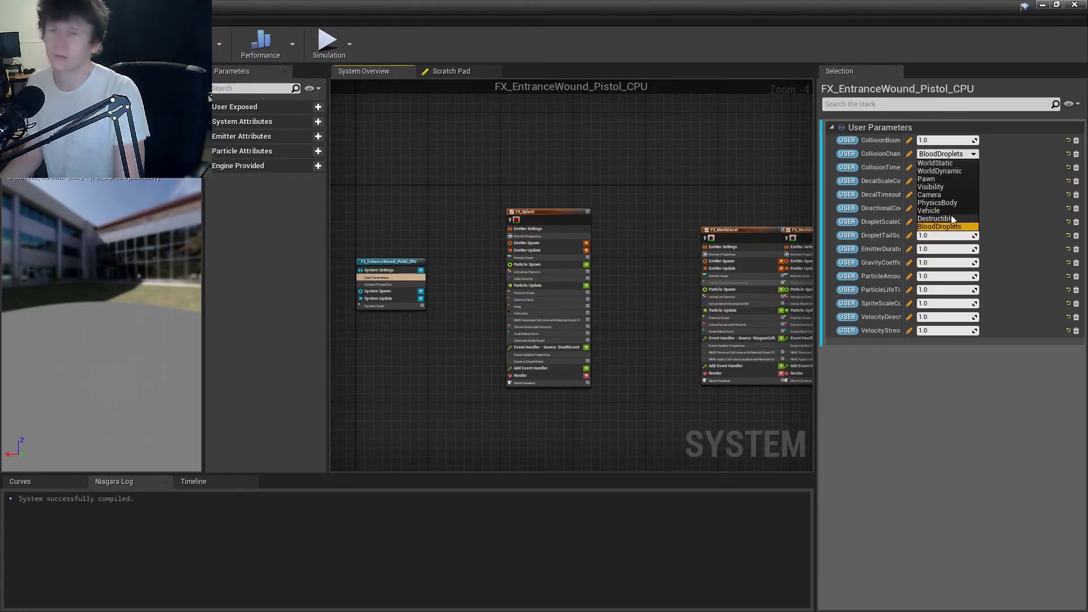
click(943, 157)
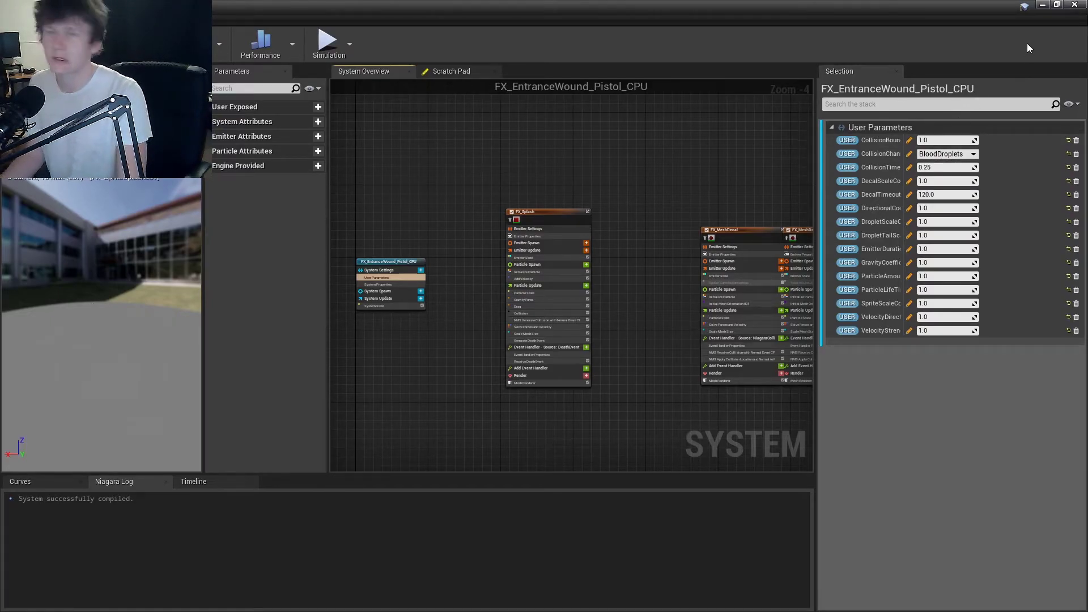
click(1074, 4)
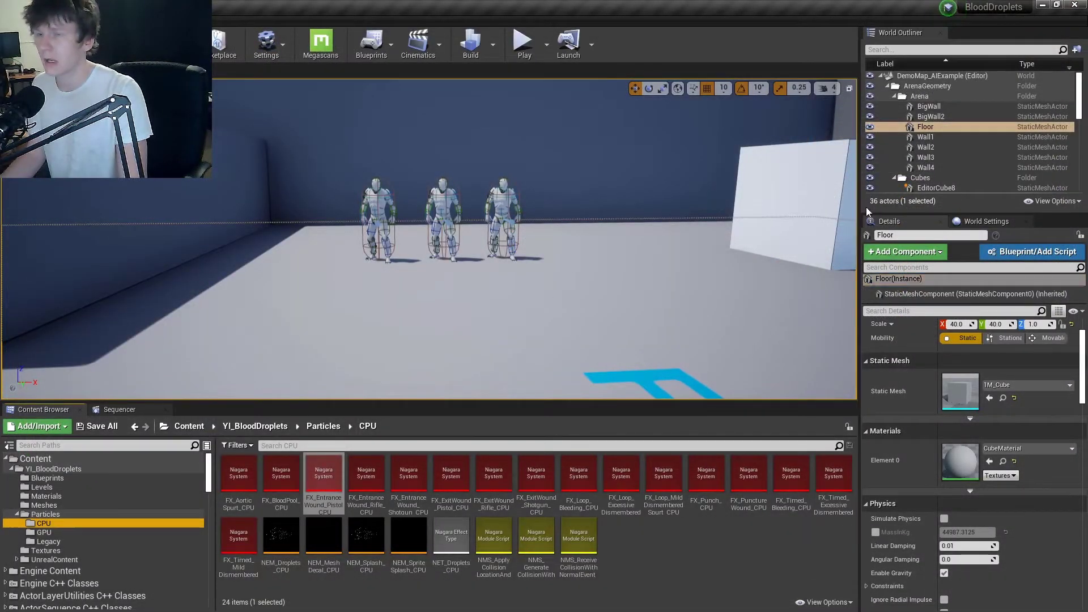
click(775, 489)
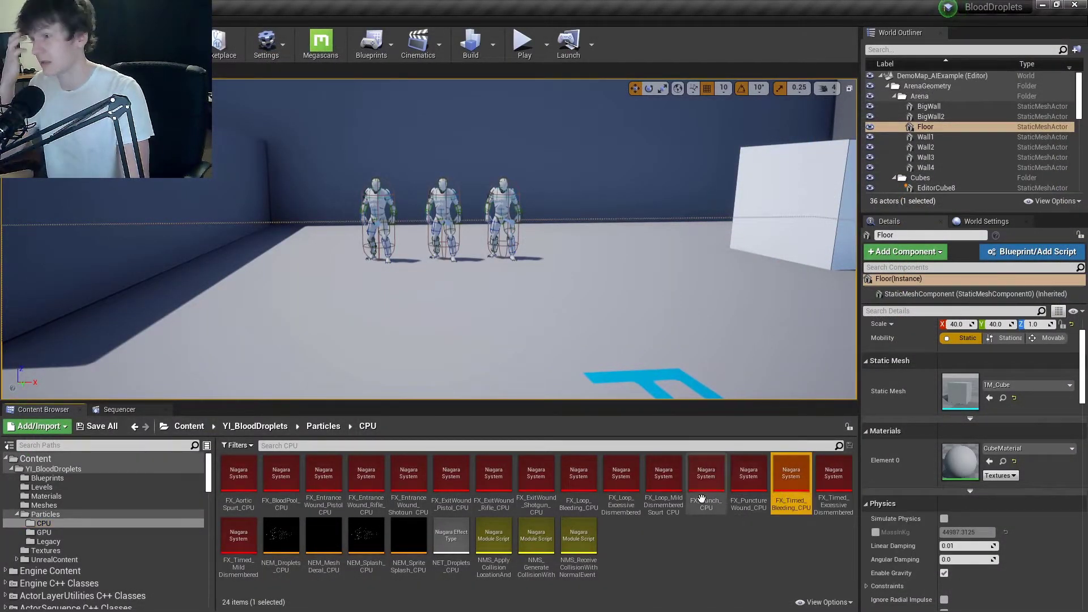
- Play the level and shoot the three approaching enemies to test the blood droplets effect
click(436, 206)
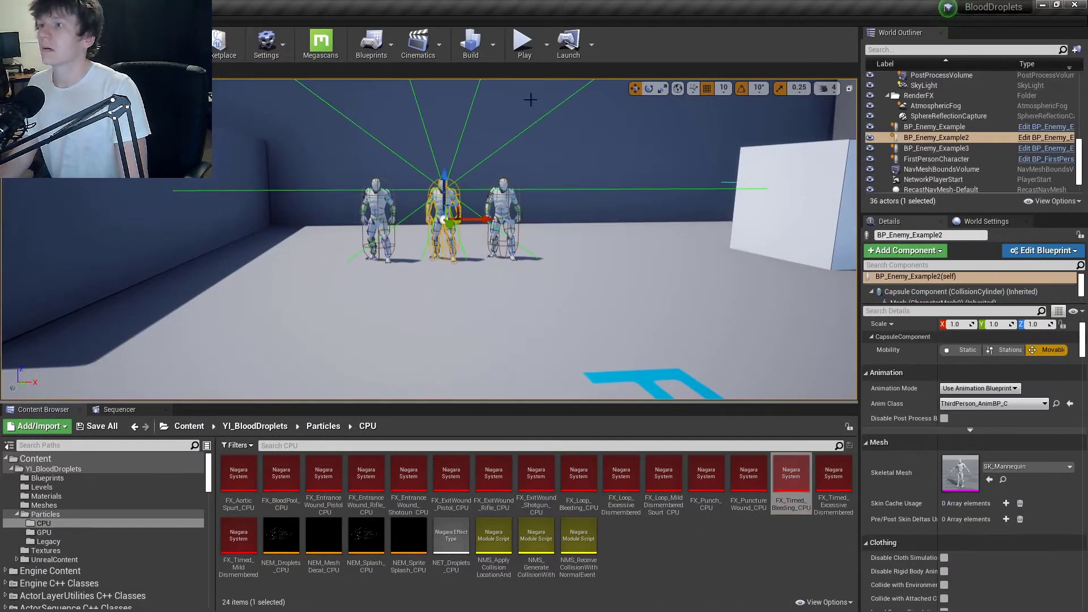
click(523, 43)
key(s)
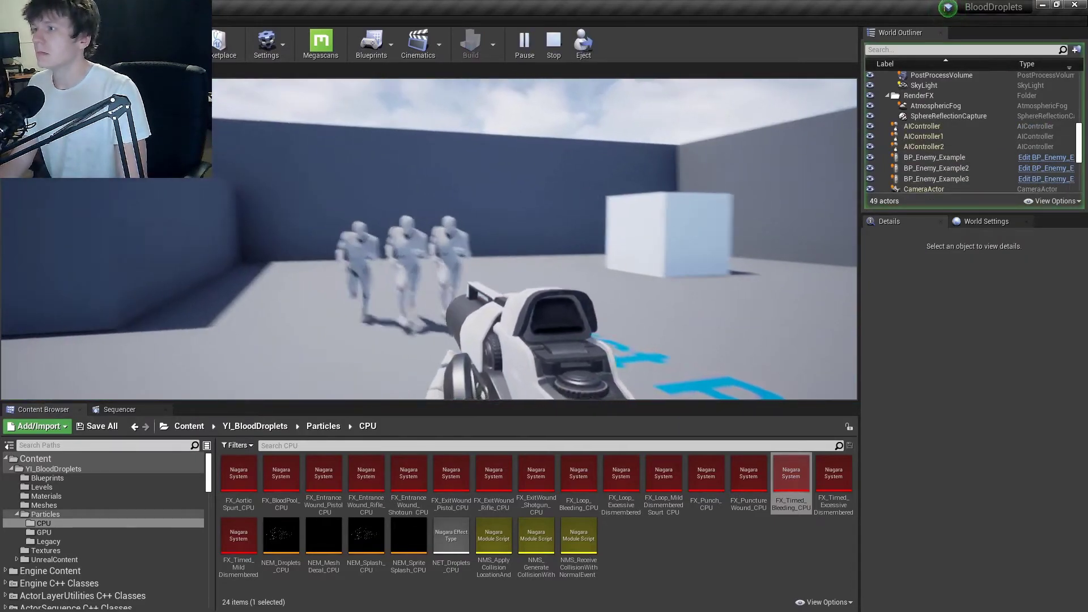
click(429, 238)
click(429, 238)
click(429, 239)
key(s)
click(429, 239)
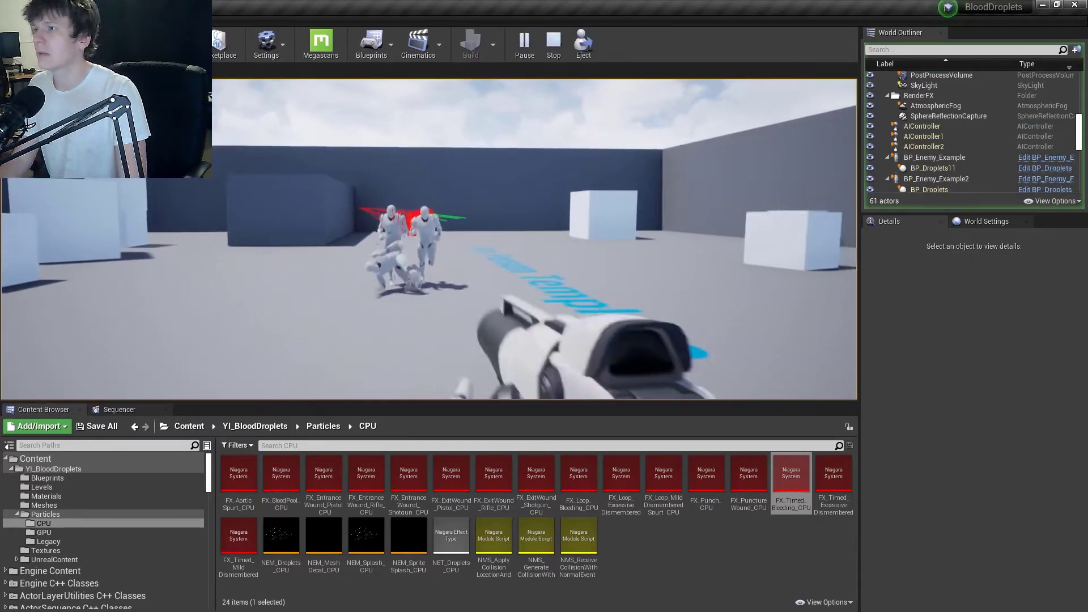
click(429, 238)
click(429, 239)
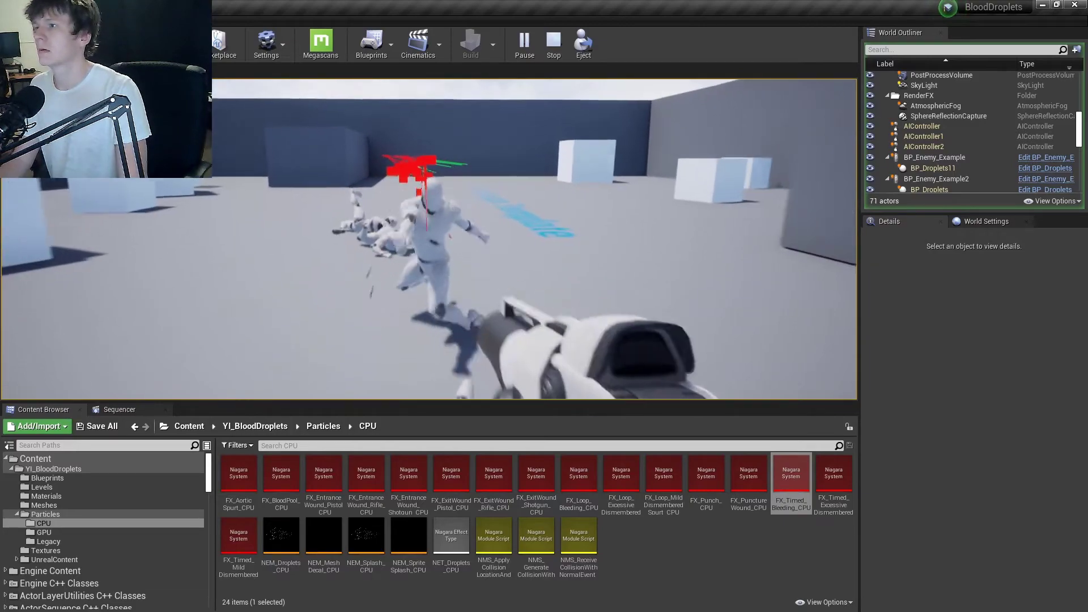
click(429, 239)
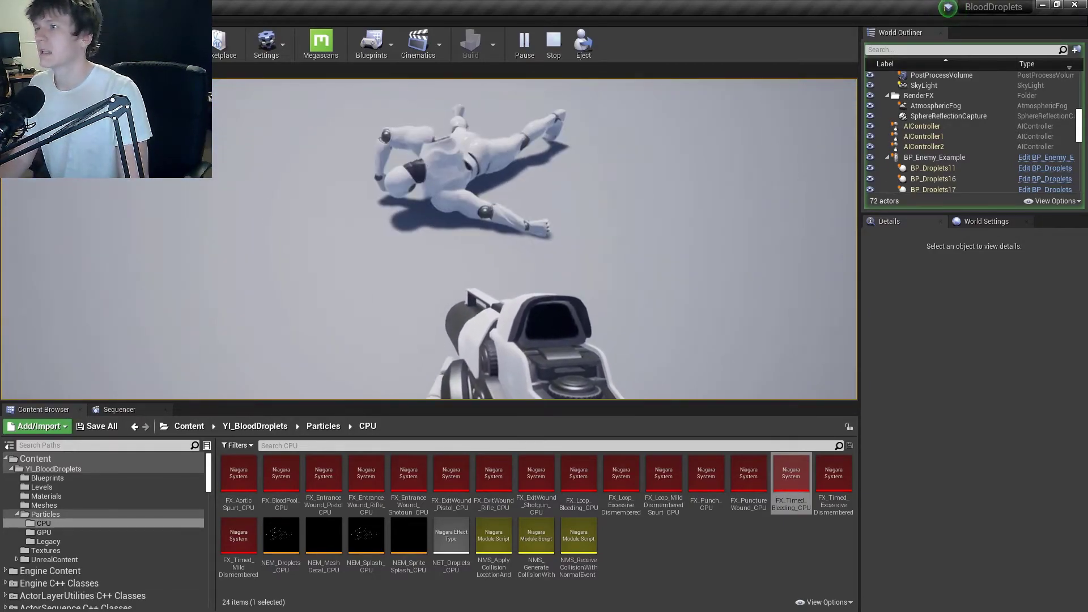
- Walk up to the fallen enemies, examine the floor around them for blood, and stop the play session
key(w)
key(w)
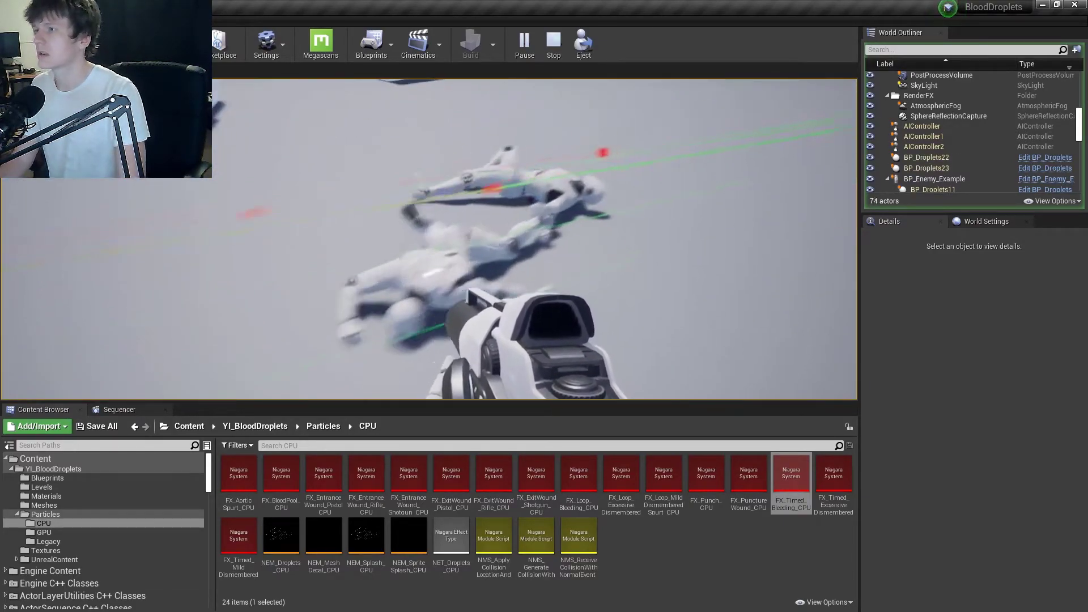
click(429, 239)
key(Escape)
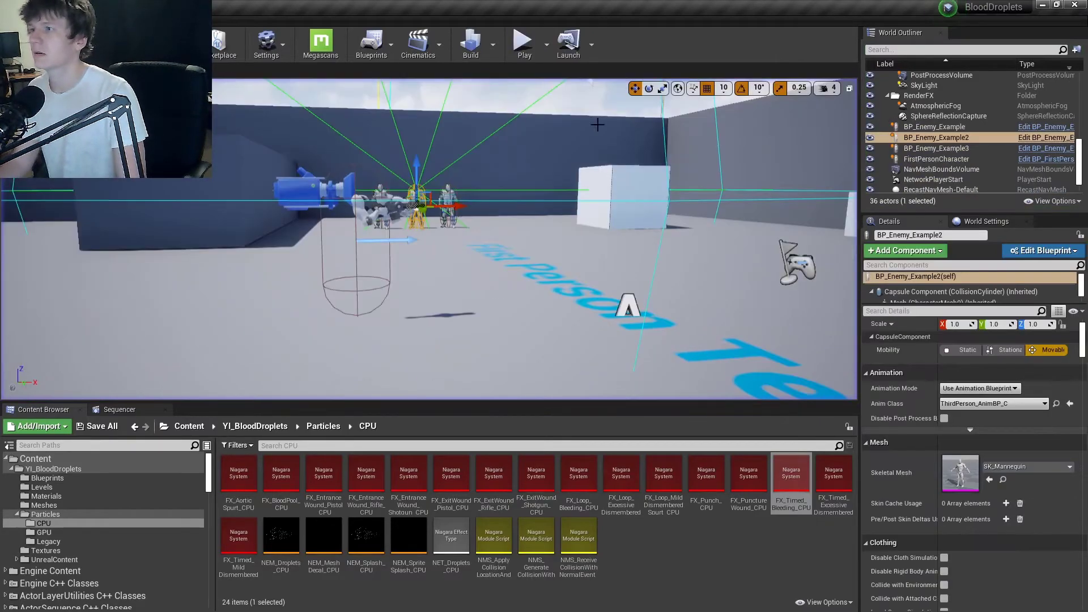
- Select the Floor, Wall1 to Wall4, BigWall and BigWall2 together in the arena
key(w)
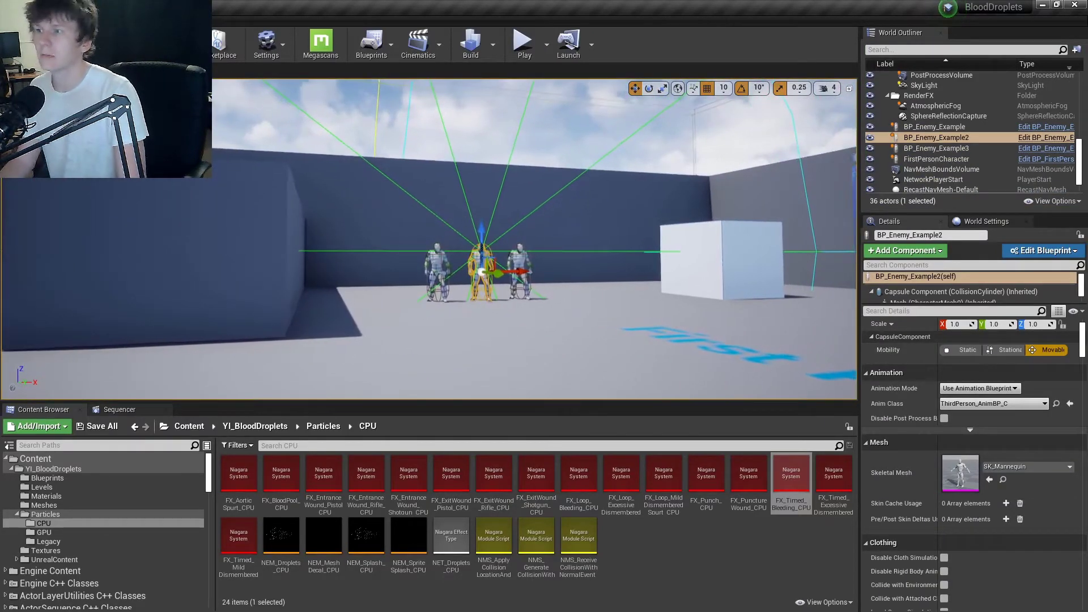
click(480, 344)
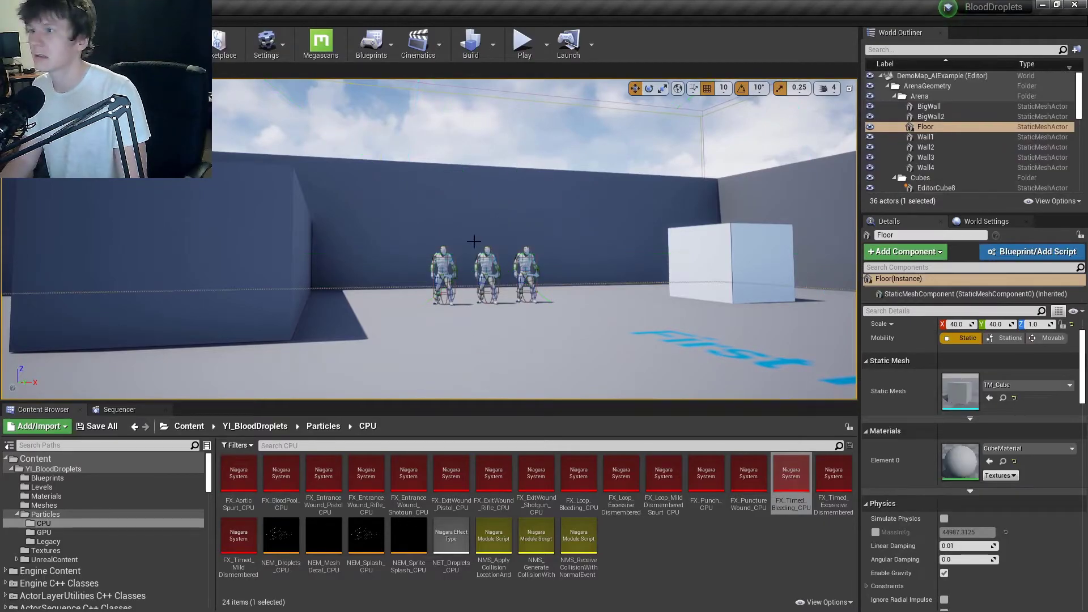
drag(479, 344, 578, 260)
ctrl+click(534, 194)
ctrl+click(357, 211)
right_drag(498, 207, 357, 216)
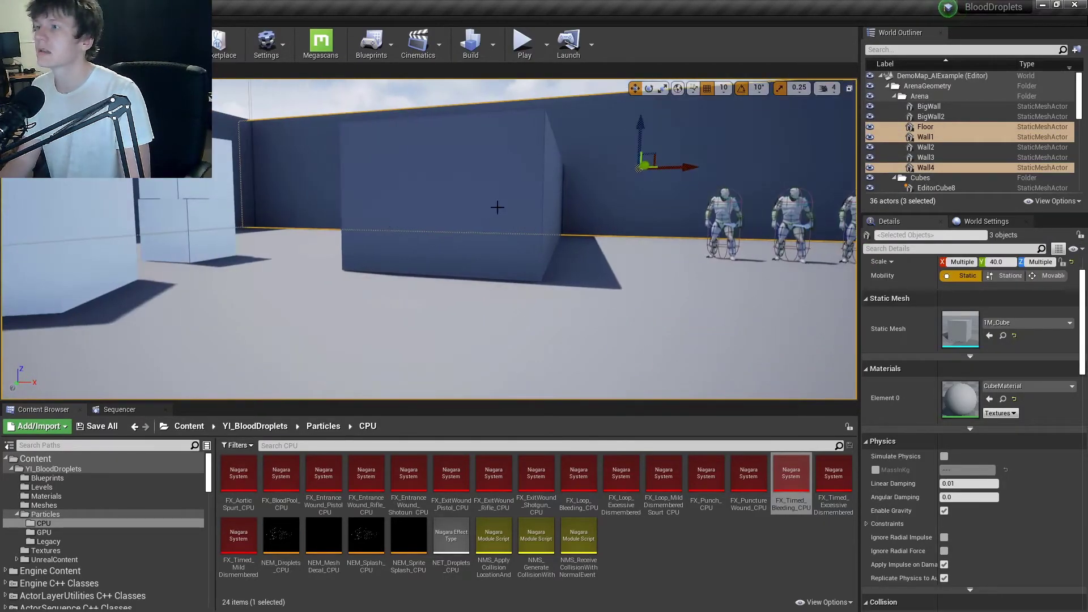
ctrl+click(243, 176)
ctrl+click(452, 185)
right_drag(498, 231, 765, 230)
ctrl+click(538, 255)
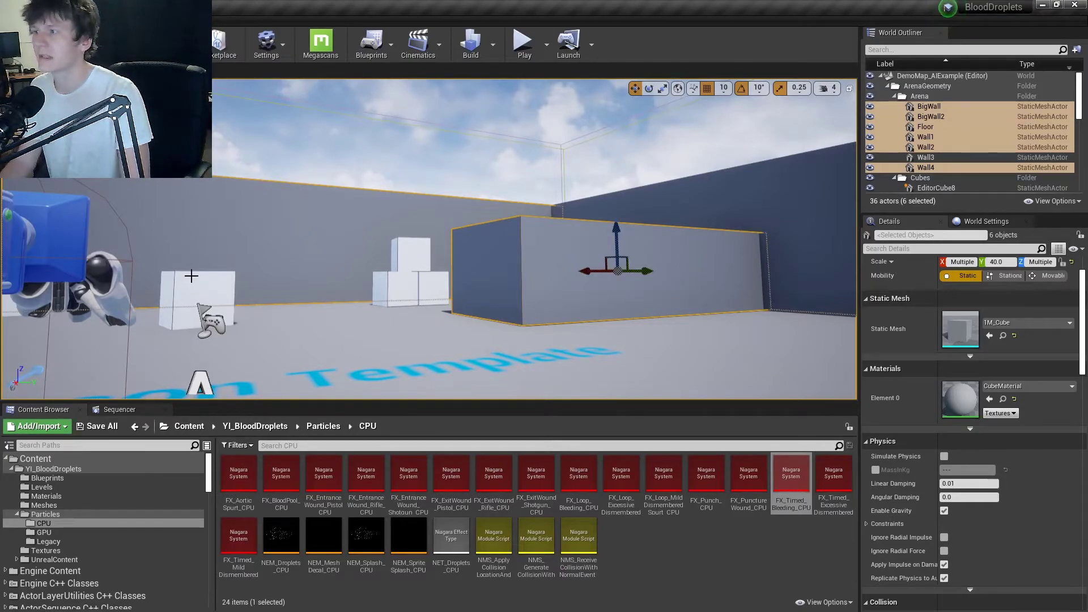
drag(295, 281, 336, 284)
ctrl+click(626, 253)
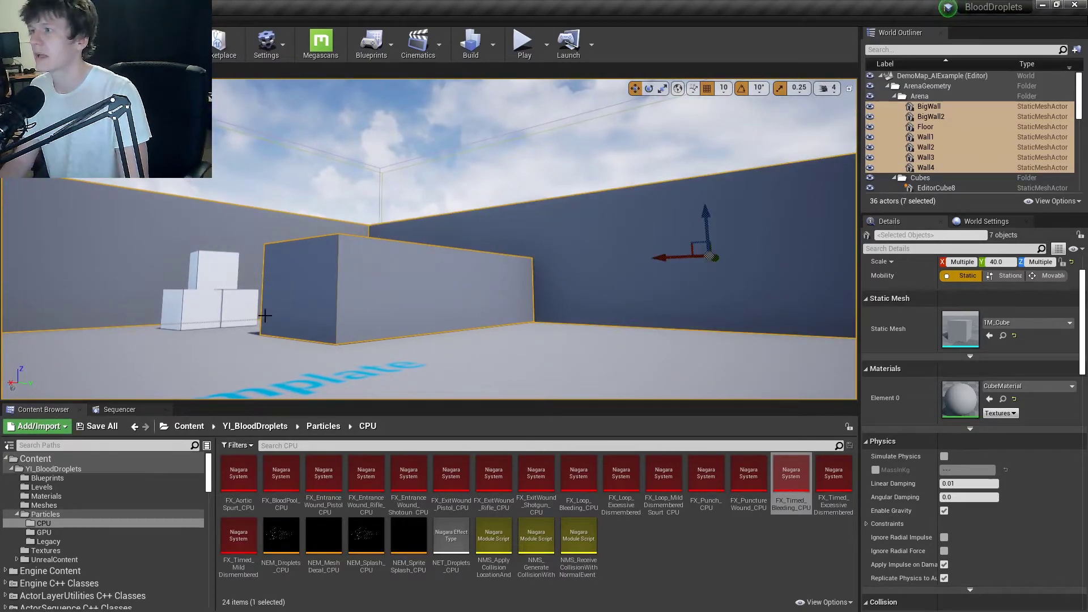
right_drag(300, 305, 453, 305)
right_drag(250, 315, 386, 298)
right_drag(518, 158, 385, 238)
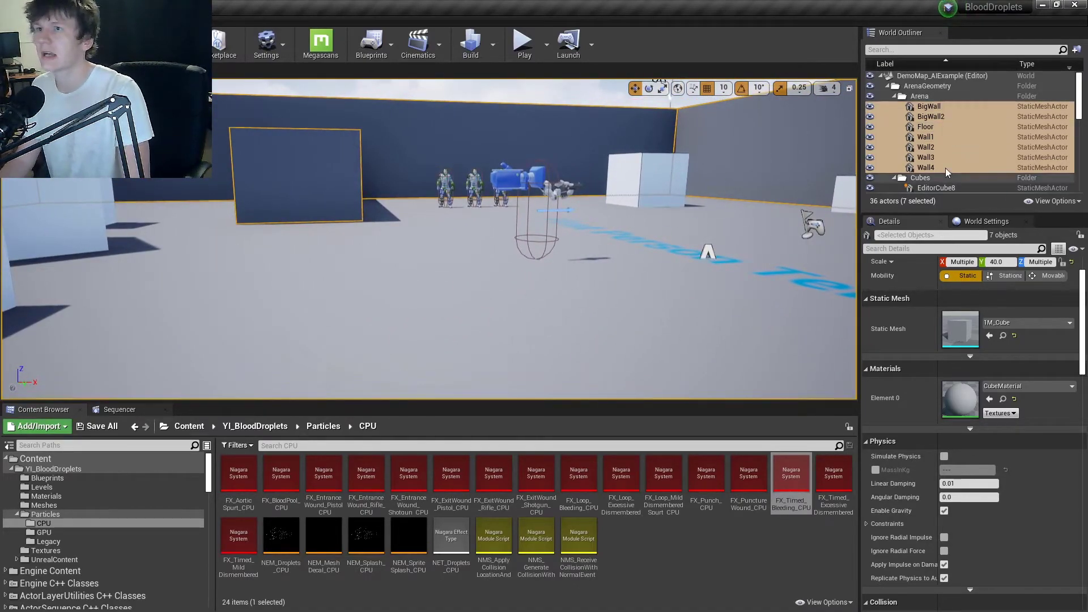
- Set the BloodDroplets object response of the selected floor and walls to Block in their custom collision settings
scroll(909, 388, up, 2)
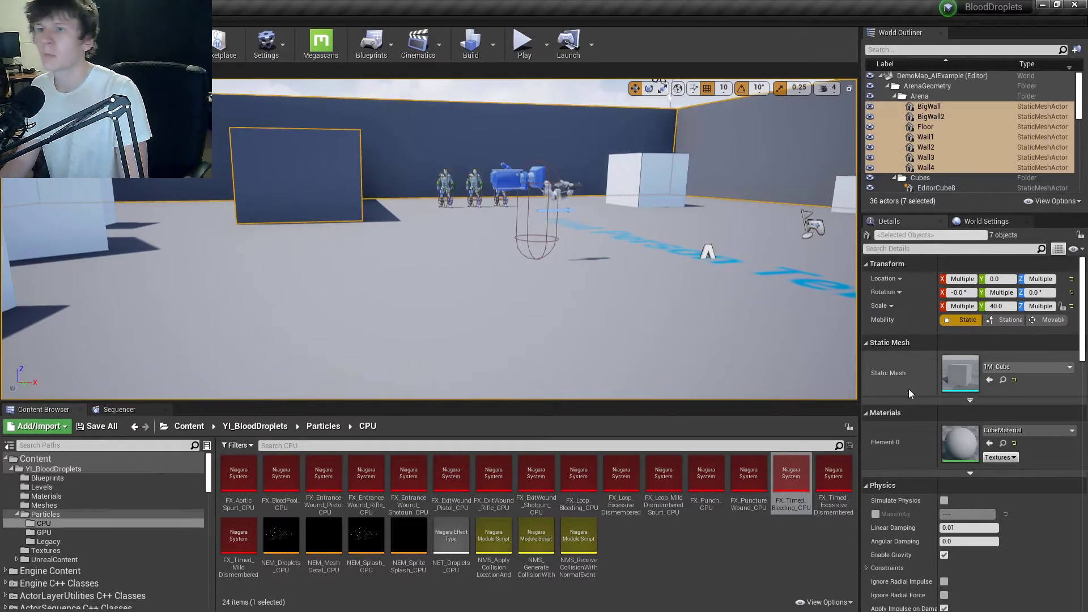
scroll(923, 402, down, 8)
scroll(962, 487, down, 3)
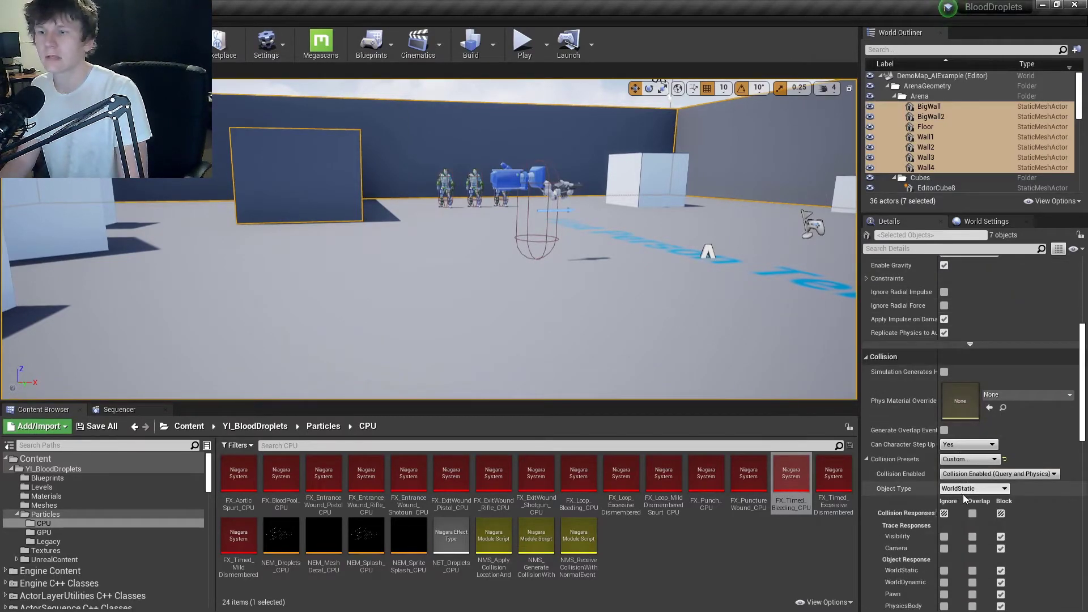
scroll(977, 492, down, 2)
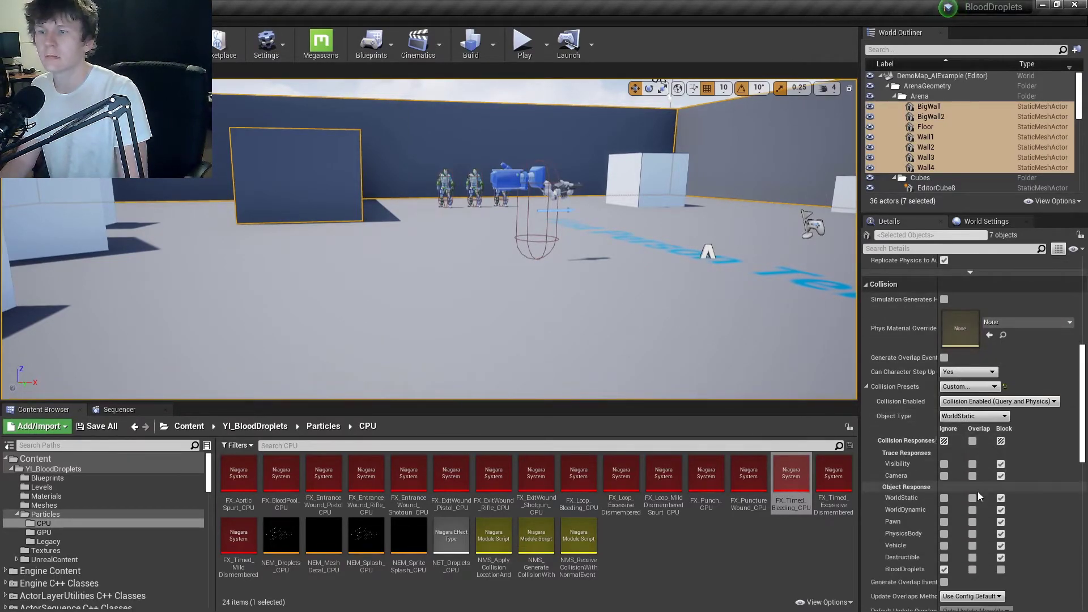
click(944, 569)
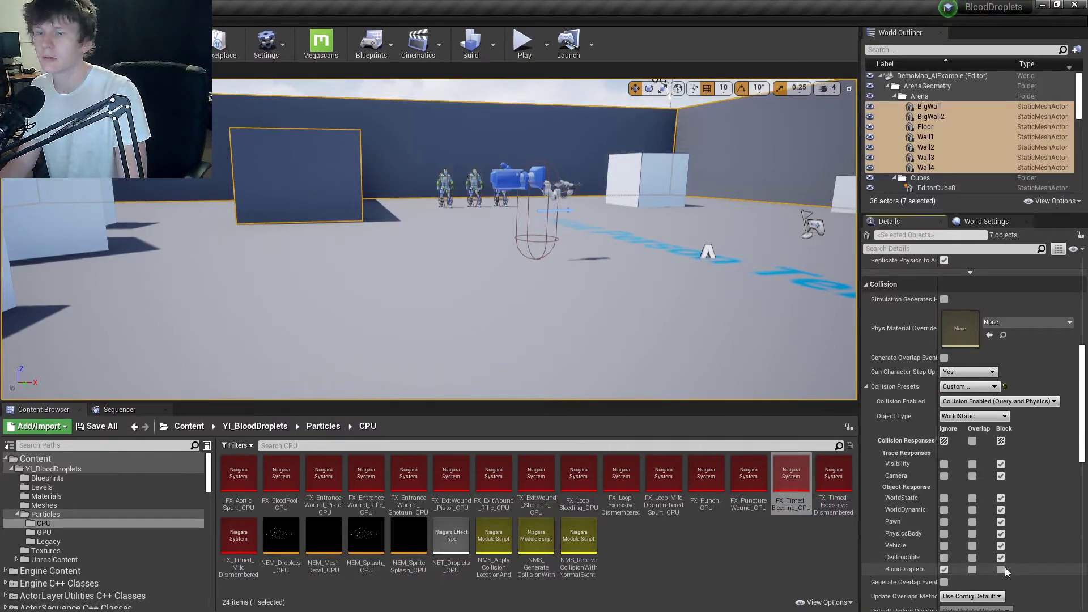
- Play the level again and shoot the enemies to test the droplets against the blocking floor and walls
click(523, 45)
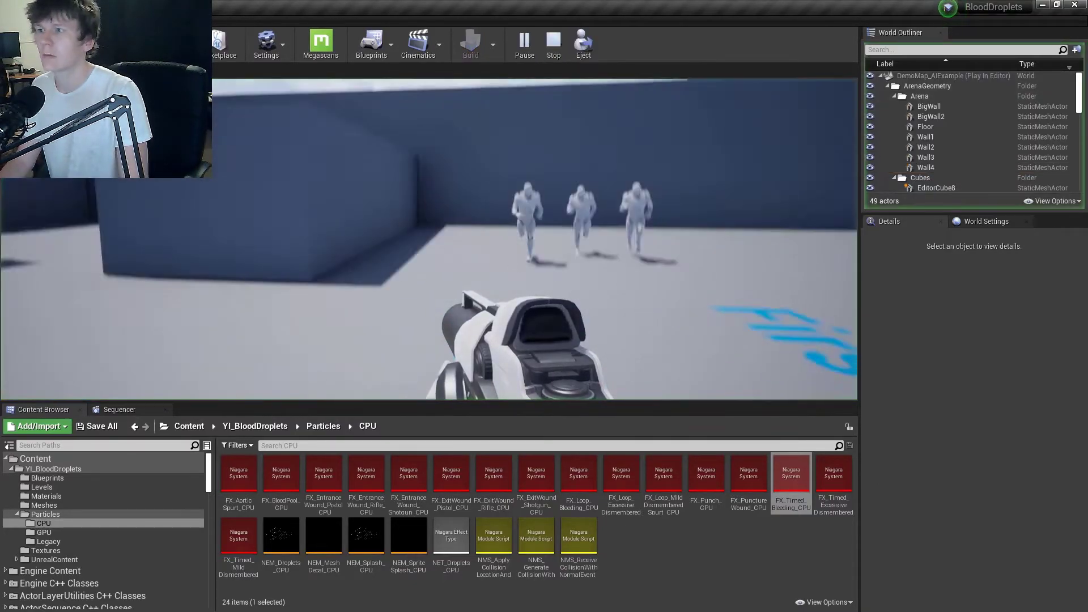
key(s)
click(429, 239)
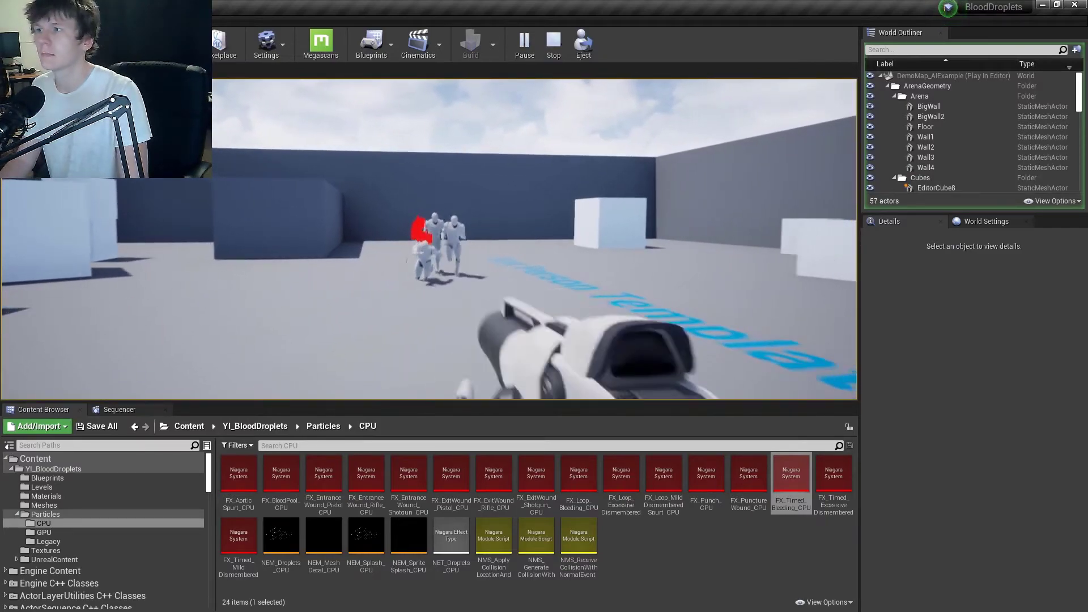
key(s)
click(429, 239)
click(429, 239)
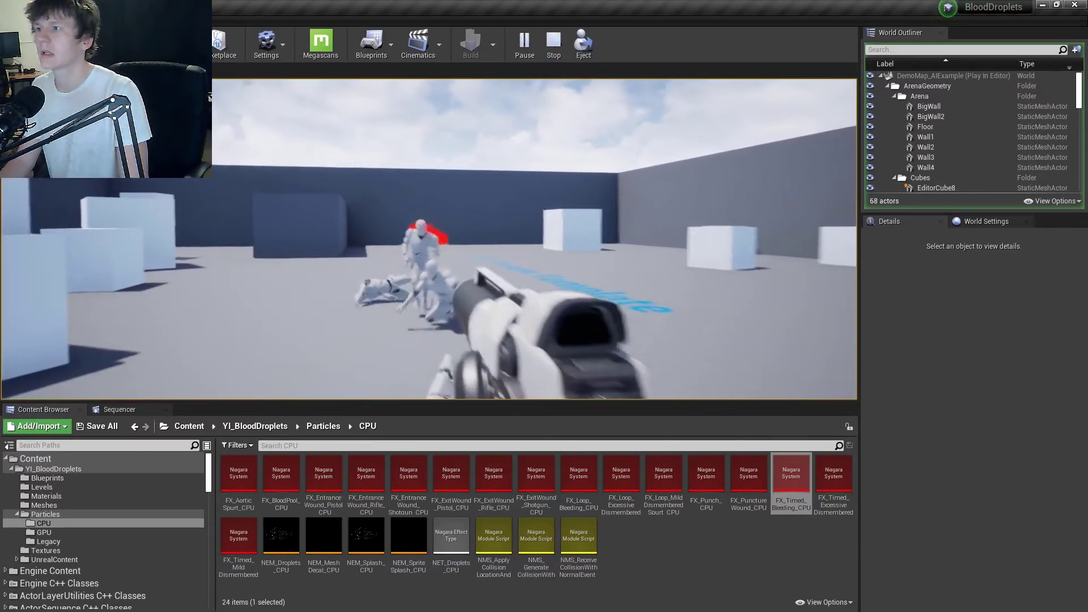
- Examine the blood splatter and pools around the fallen enemies from several positions, and end the play session
key(w)
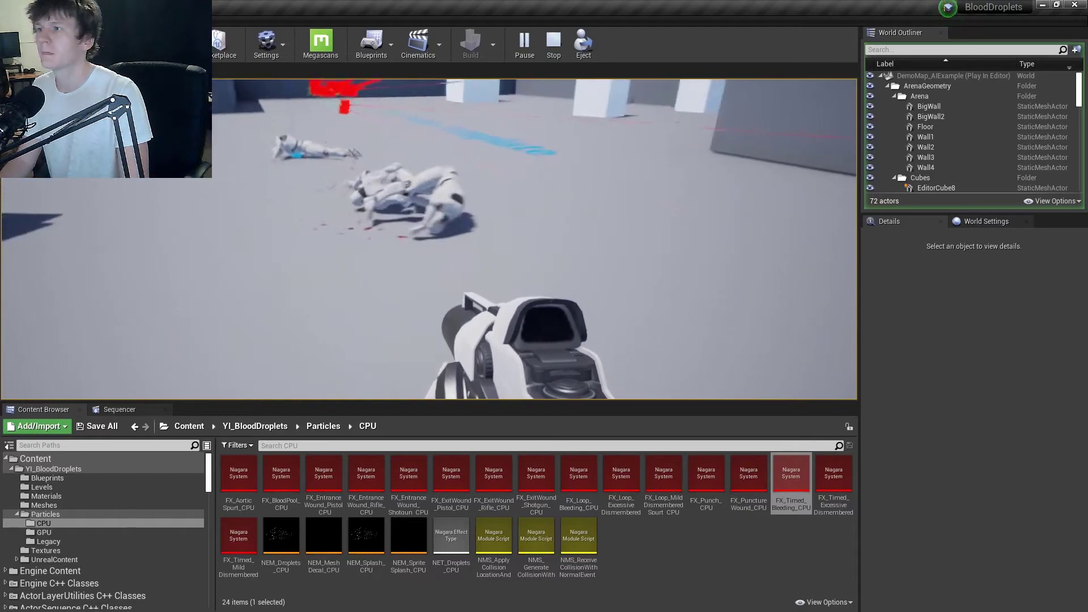
key(w)
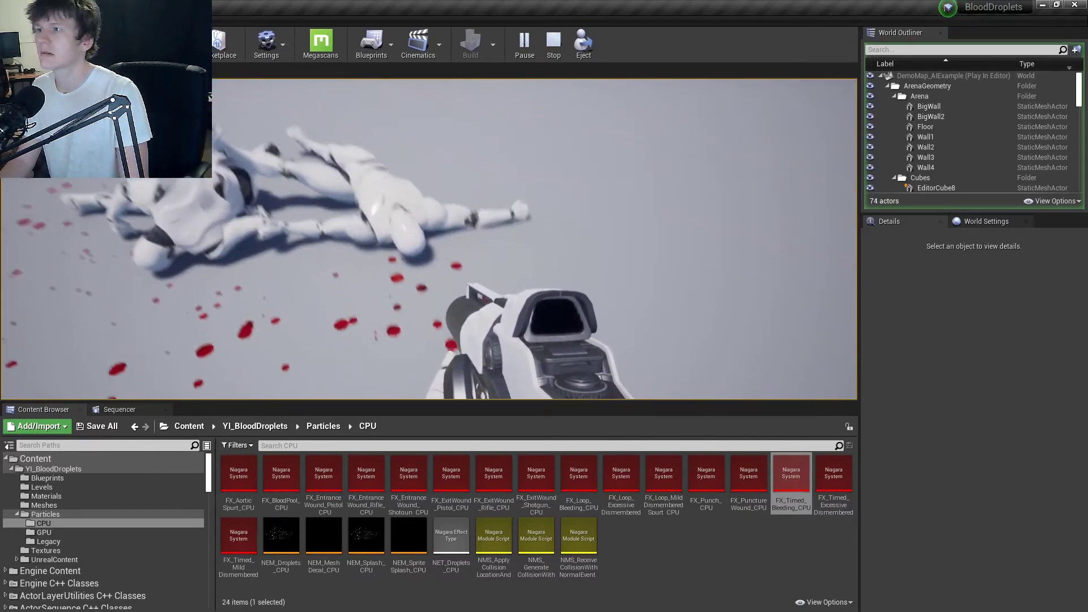
key(w)
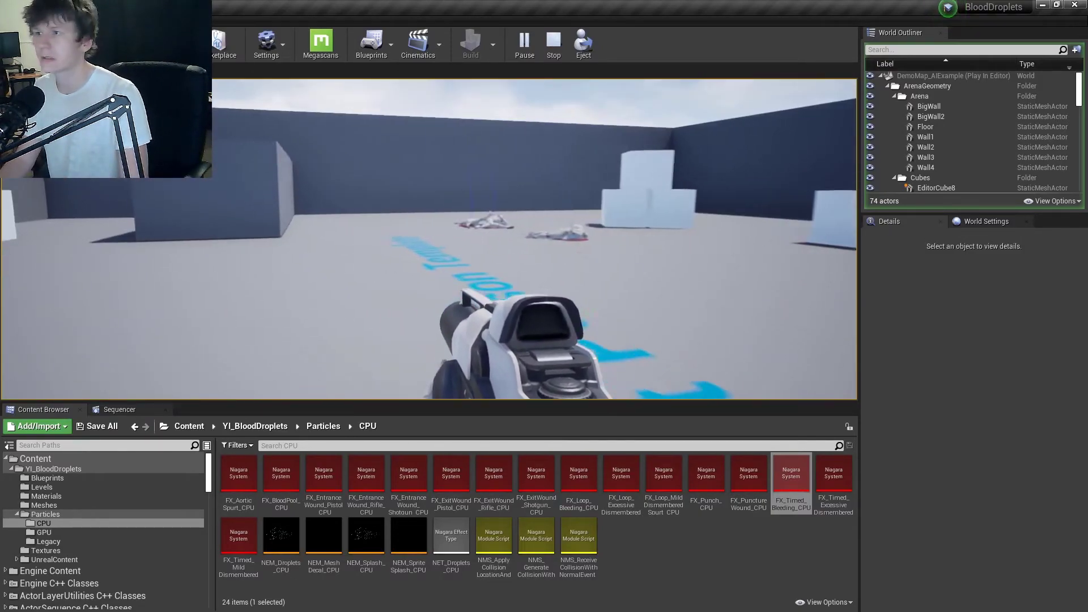
key(w)
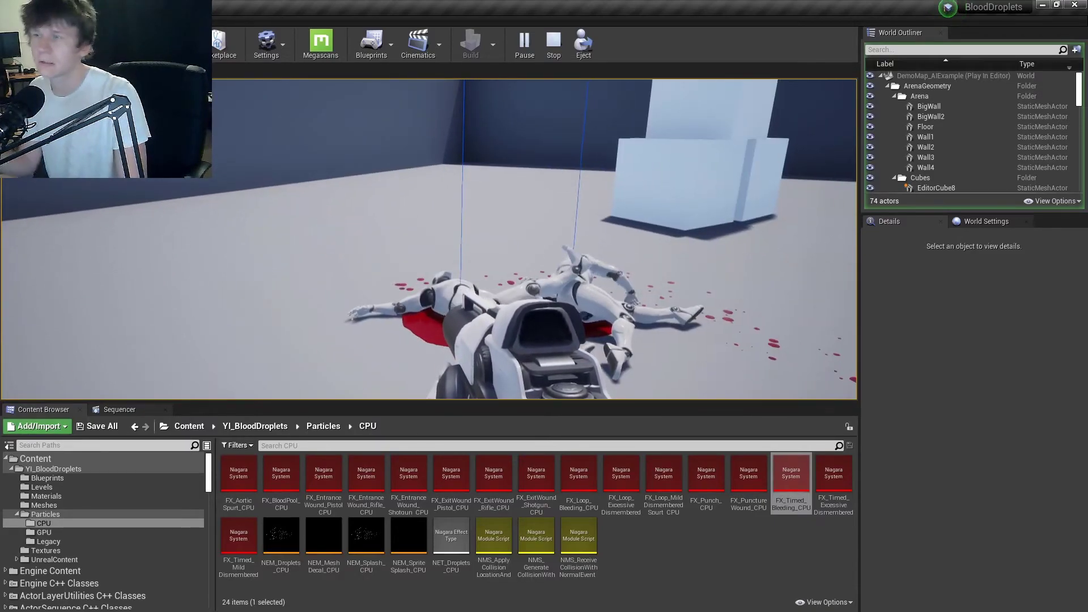
key(a)
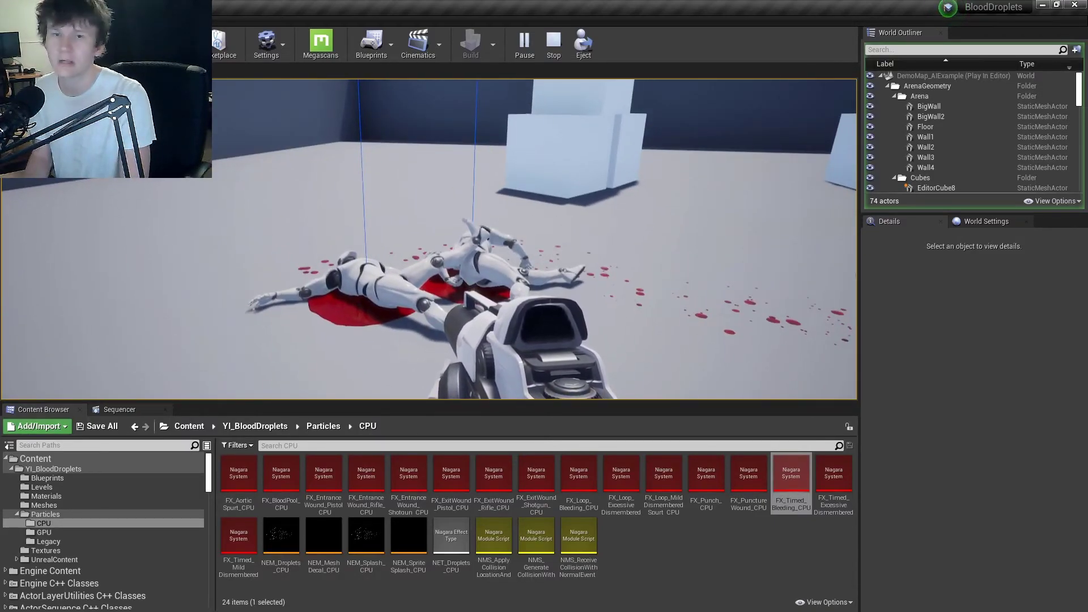
key(s)
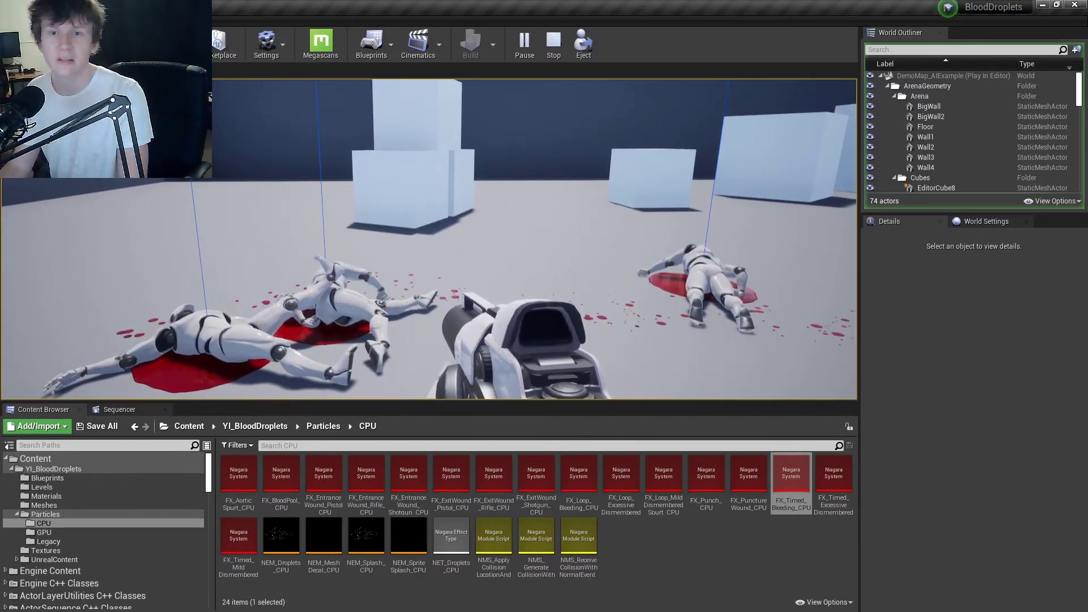
key(Escape)
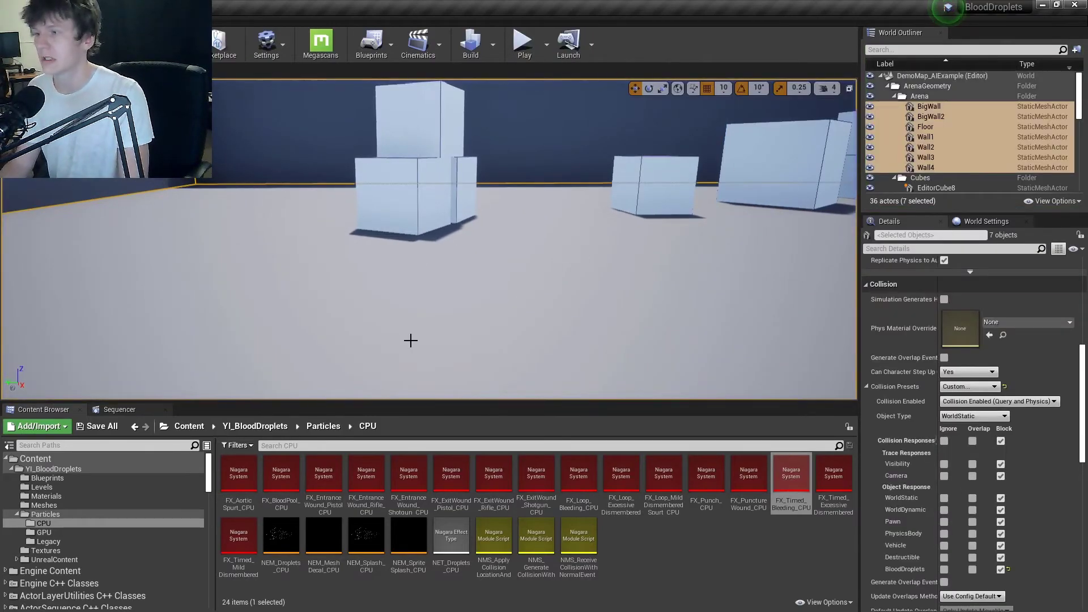
- Open FX_EntranceWound_Rifle_CPU, check the collision channel in its user parameters, and return to the level editor
double_click(376, 479)
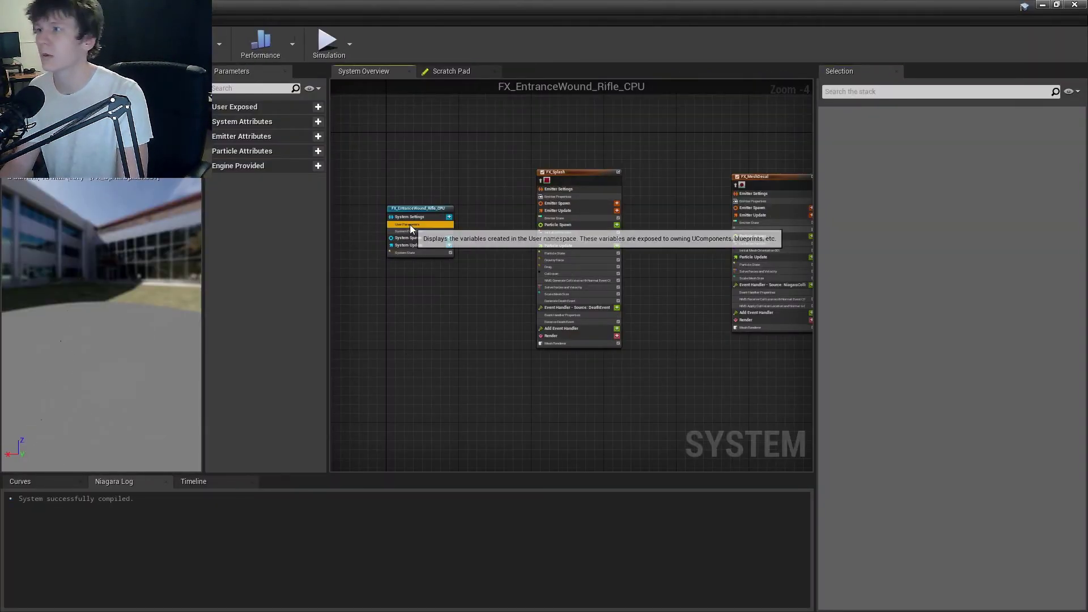
click(407, 224)
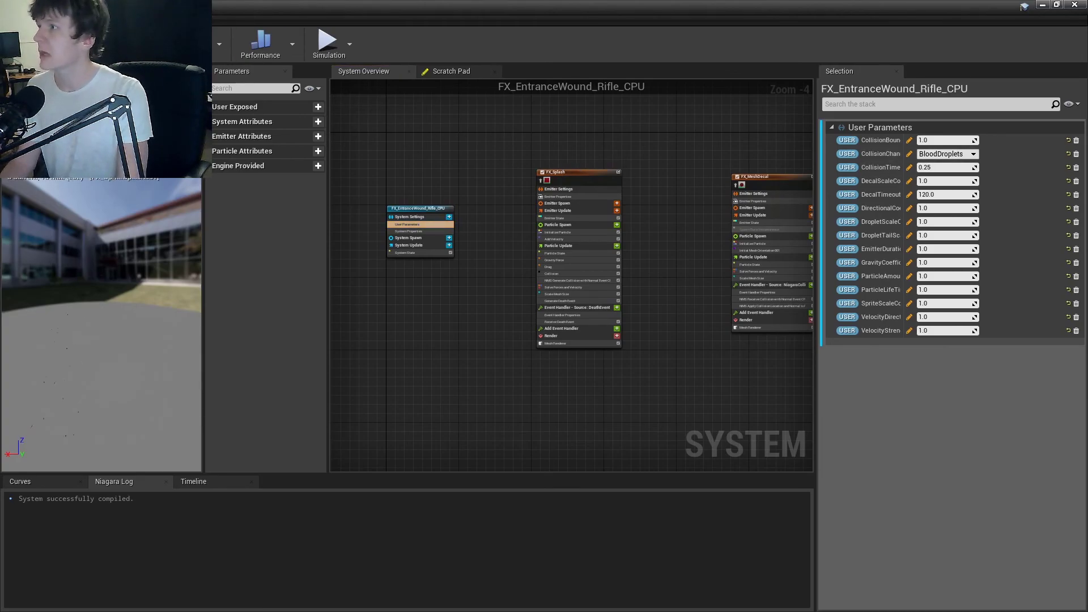
click(201, 8)
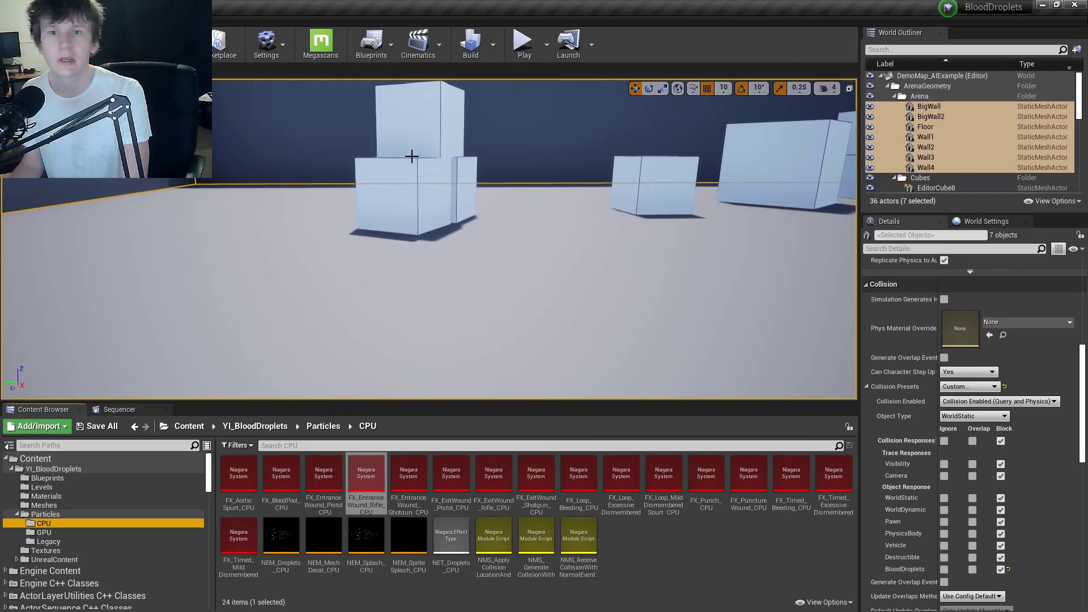
- Compare the collision presets of two stacked cubes, EditorCube15 and EditorCube17, with those of Wall2
click(390, 167)
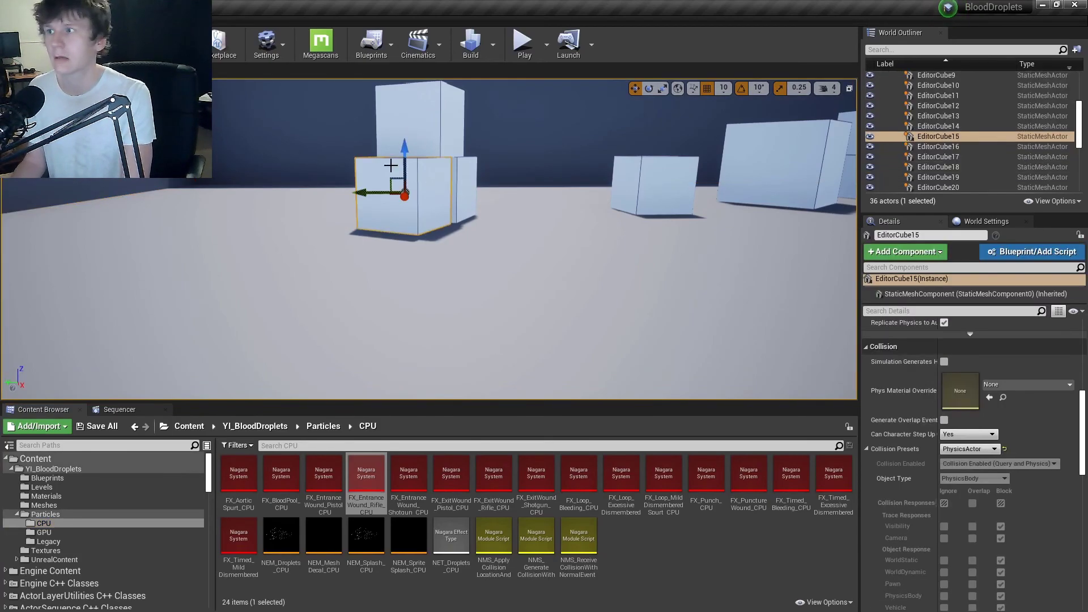
click(430, 106)
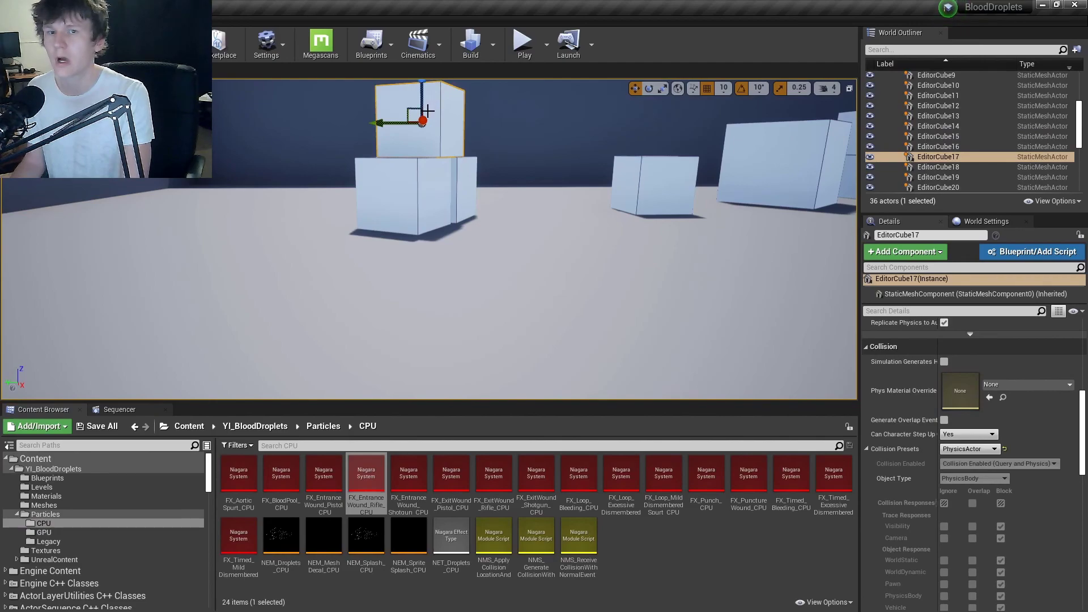
click(470, 148)
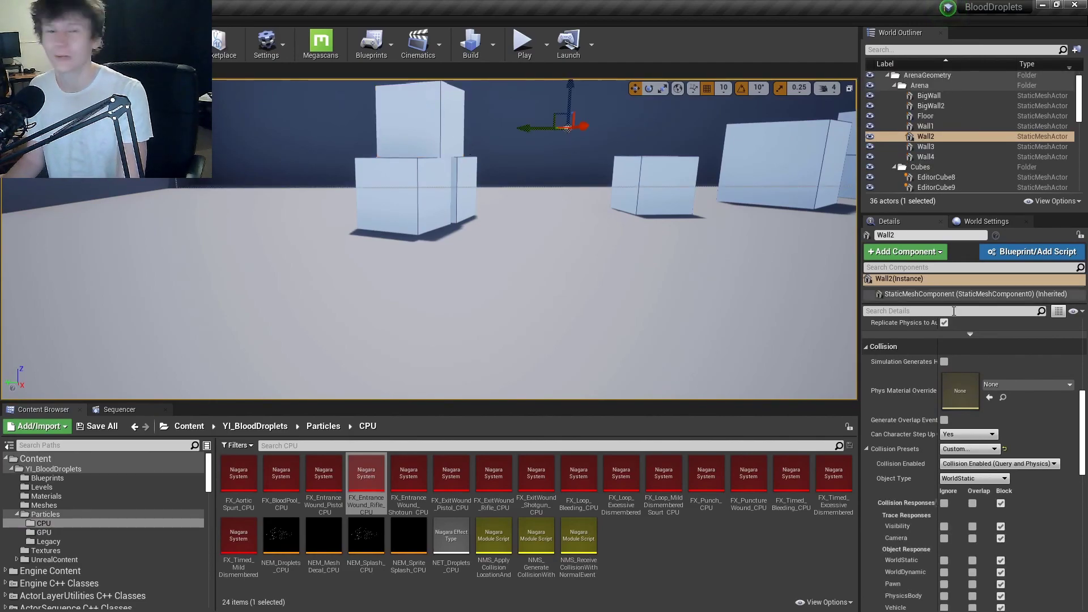